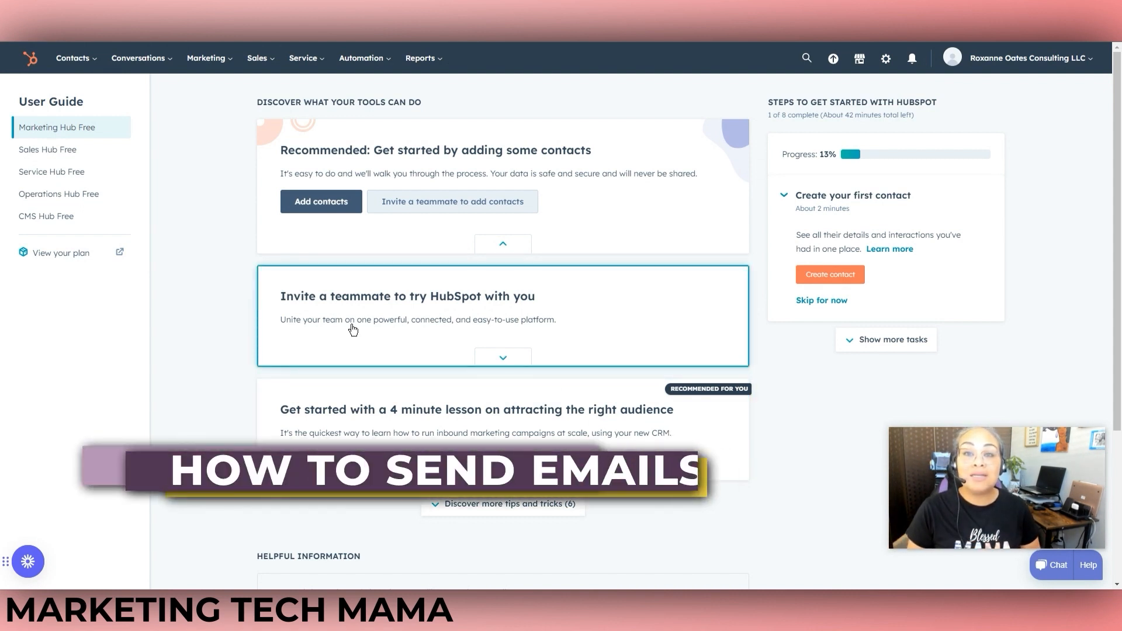
Open the marketing email tool and review the free plan's monthly sending limit, list allowances and basic reporting
left_click(230, 61)
left_click(196, 125)
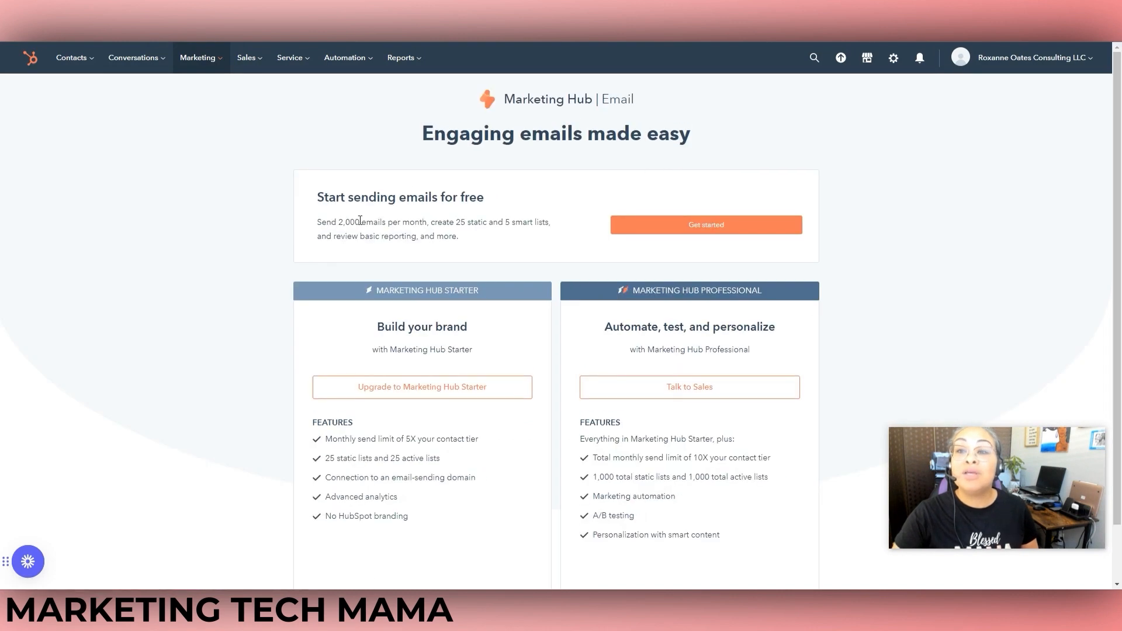
left_click_drag(360, 222, 332, 222)
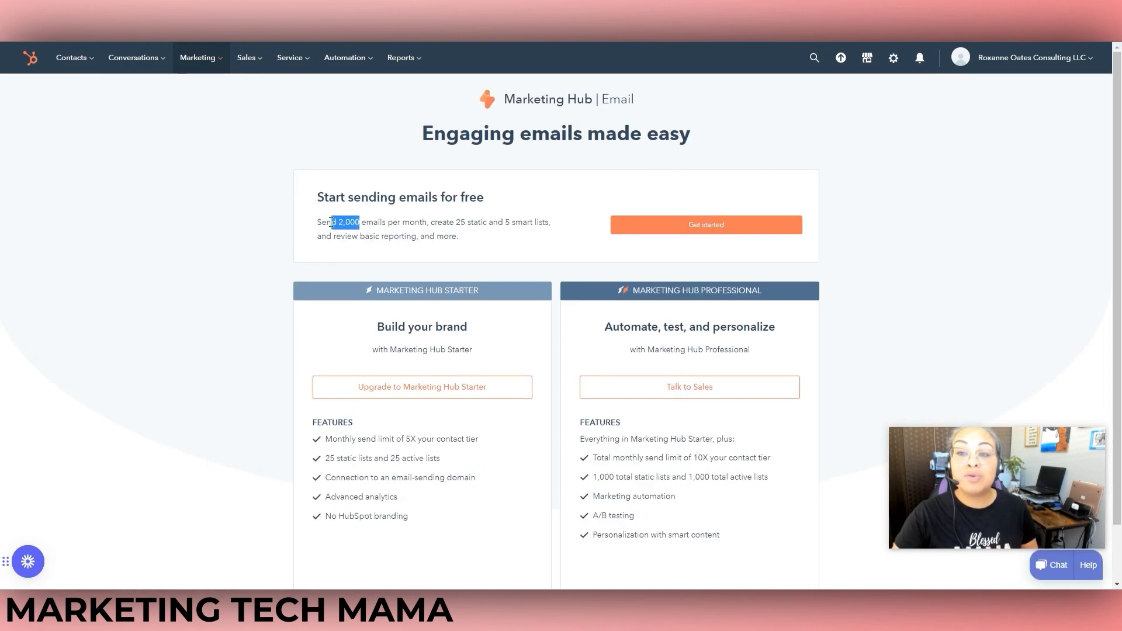
left_click_drag(460, 223, 532, 218)
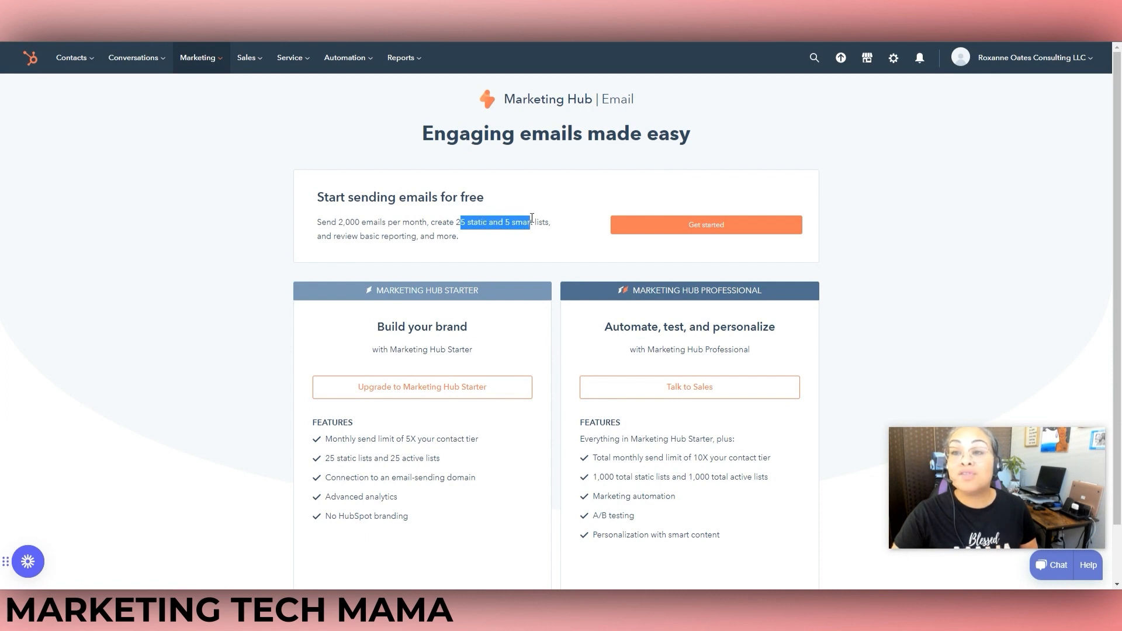
double_click(370, 236)
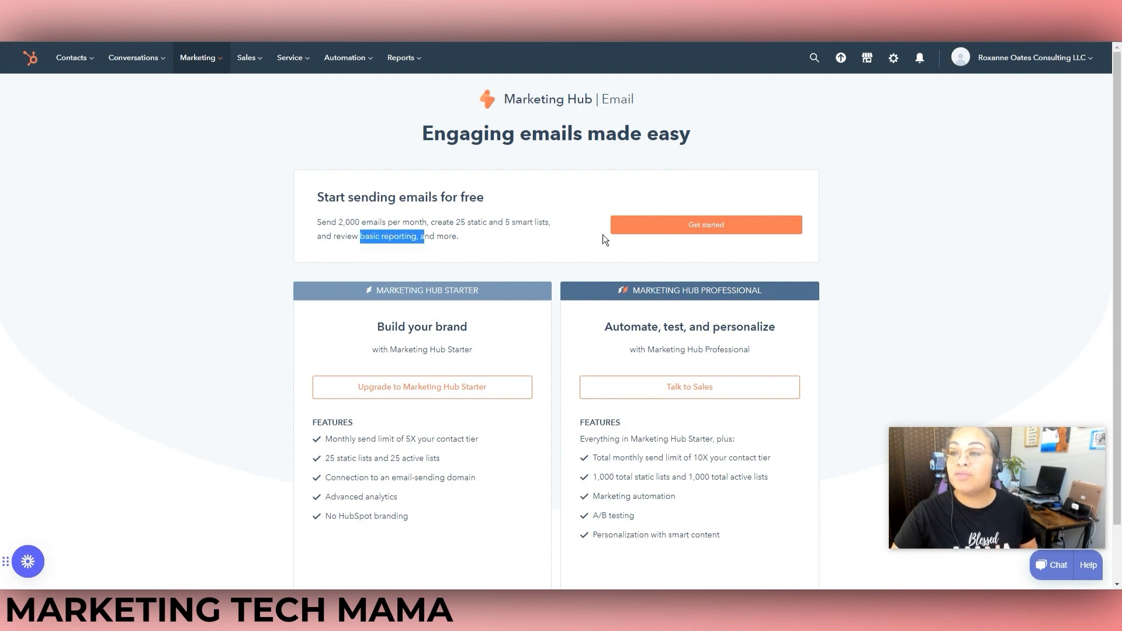
Get started with the free marketing email plan, dismissing the guided tour and skipping the question about the previous email provider
left_click(664, 227)
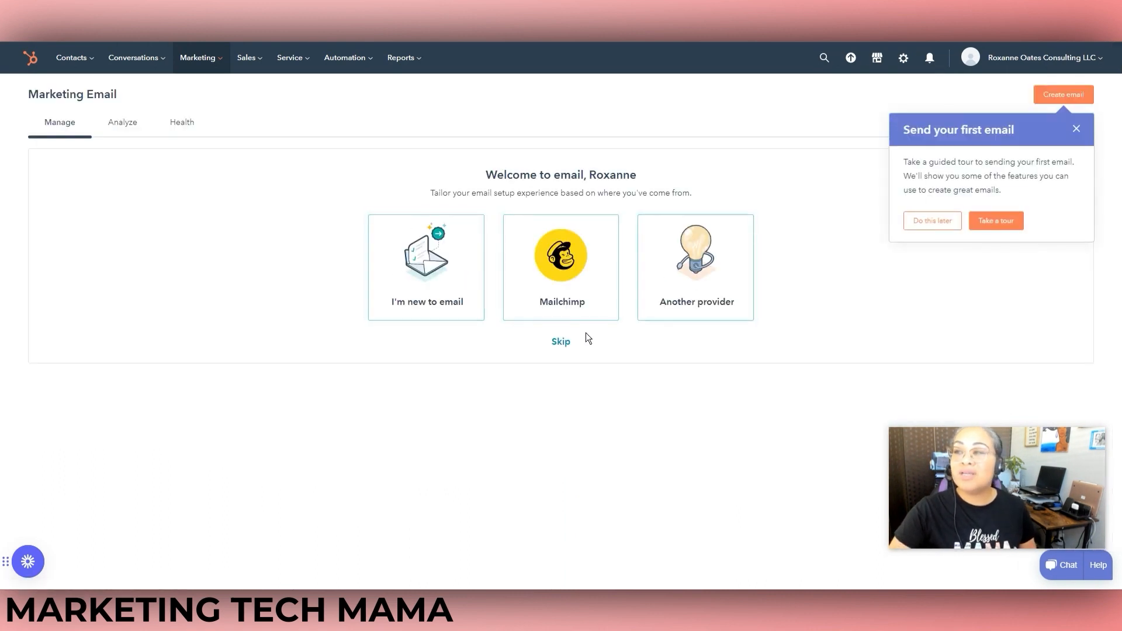
left_click(1076, 129)
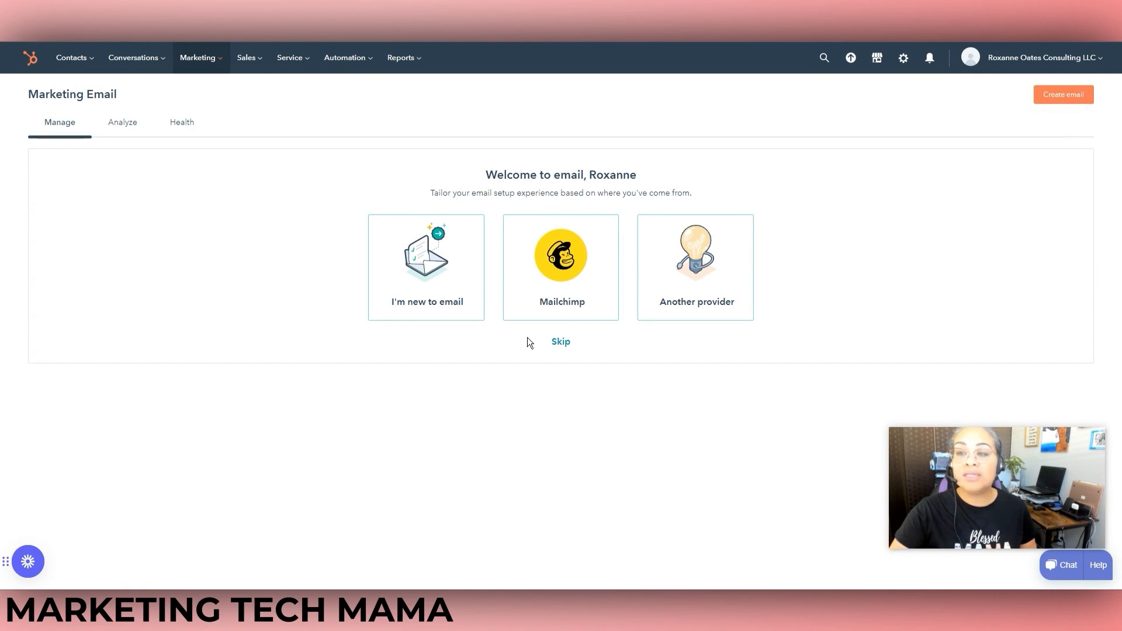
left_click(560, 344)
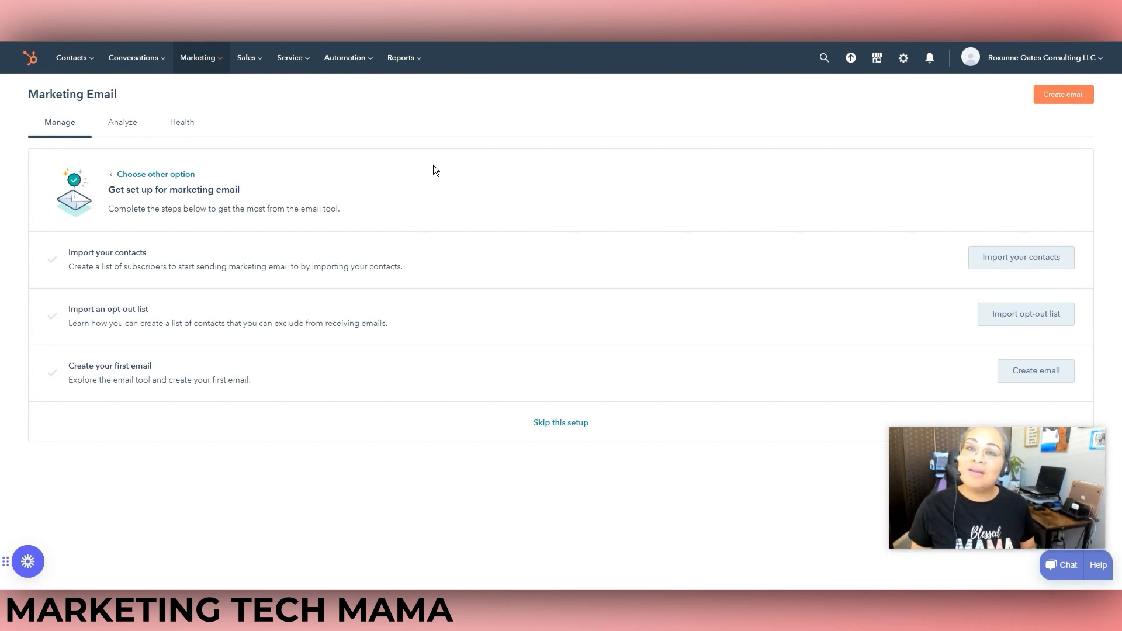
Create a new form in the marketing Forms tool, using the Embedded form type
left_click(222, 63)
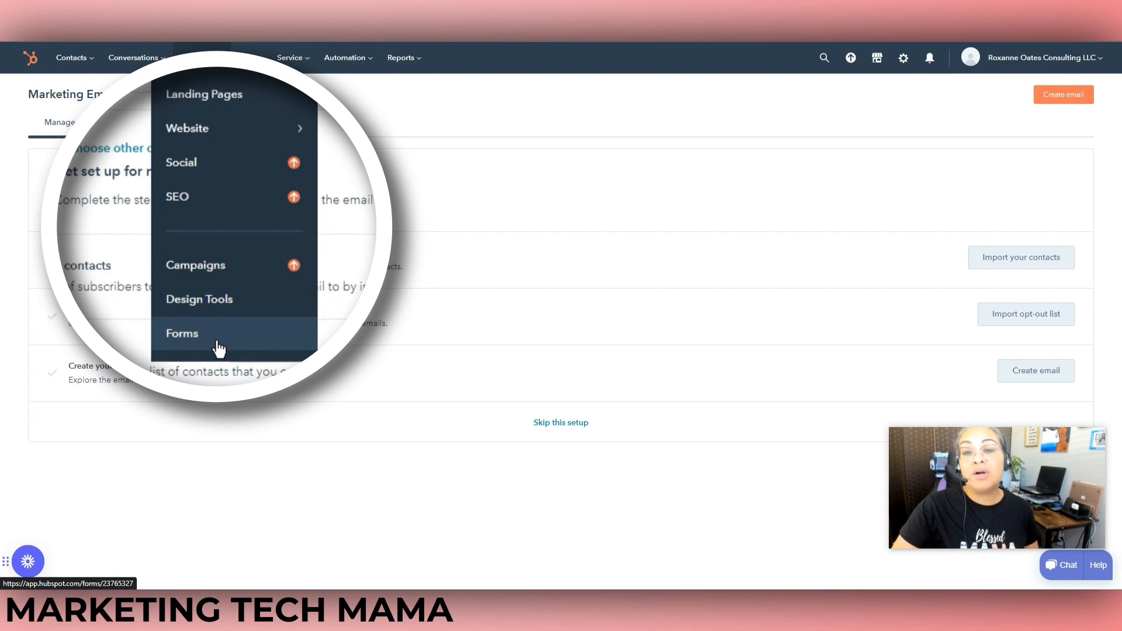
mouse_move(229, 140)
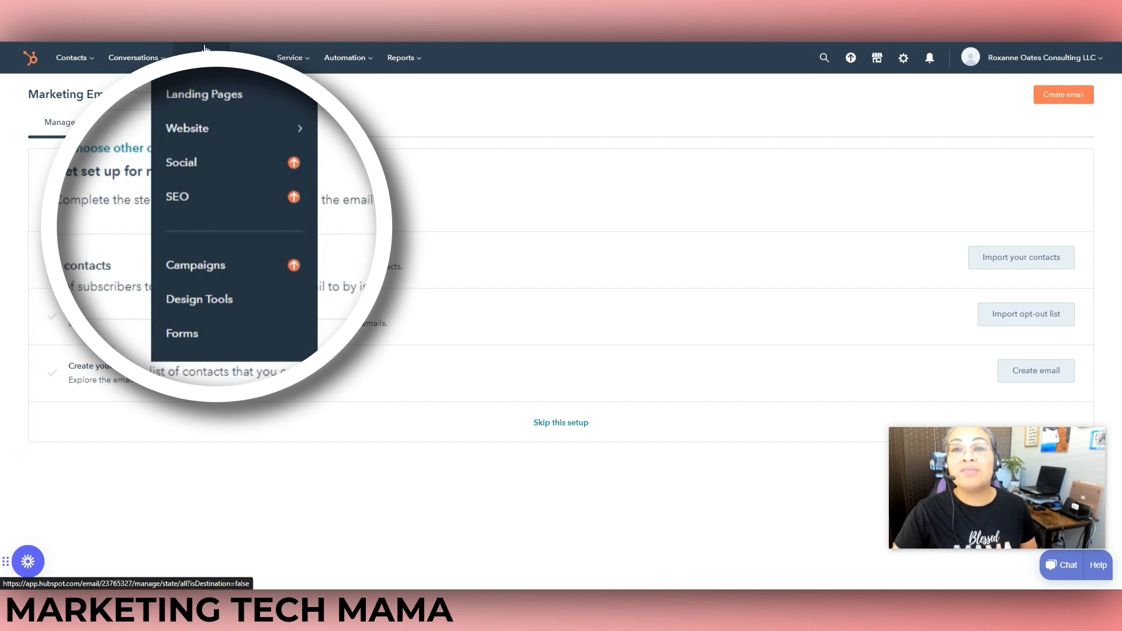
left_click(221, 298)
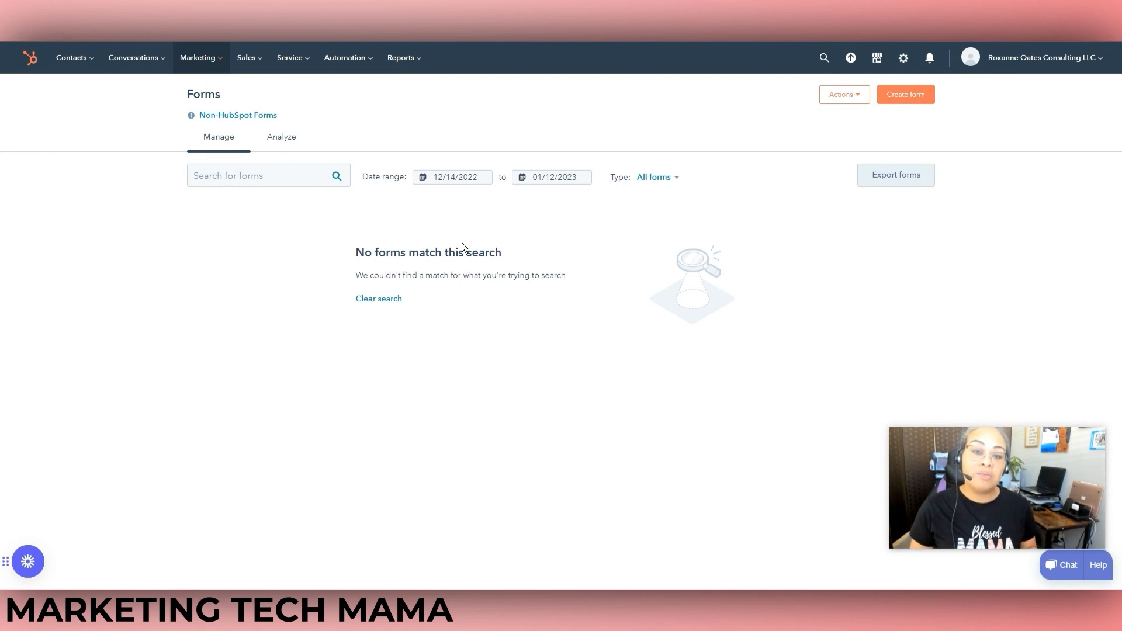
left_click(910, 98)
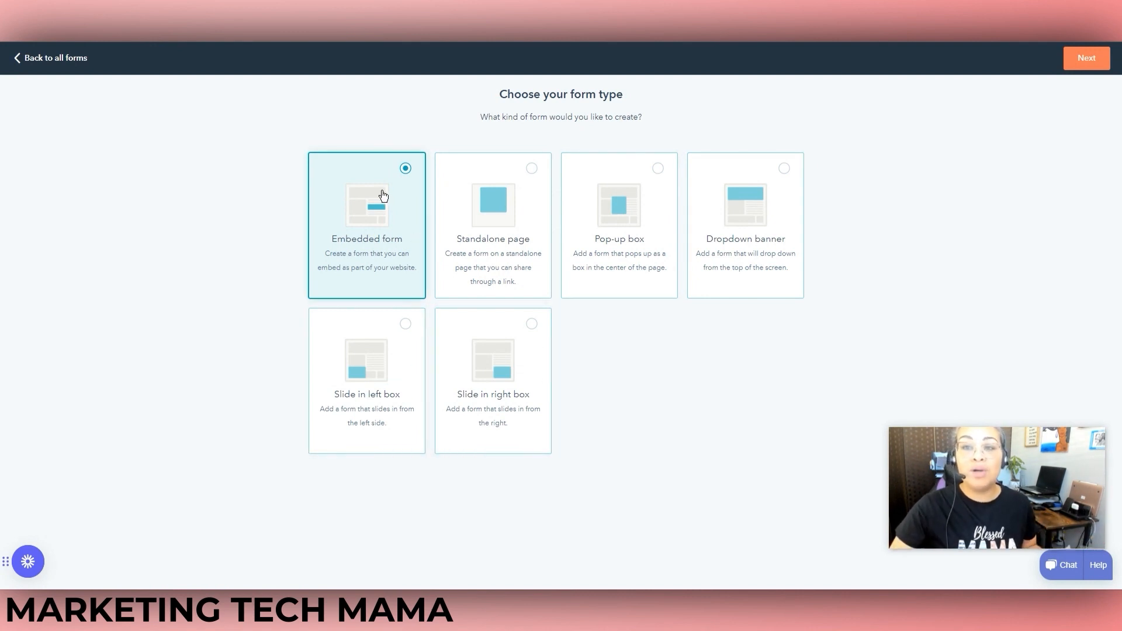
left_click(1089, 59)
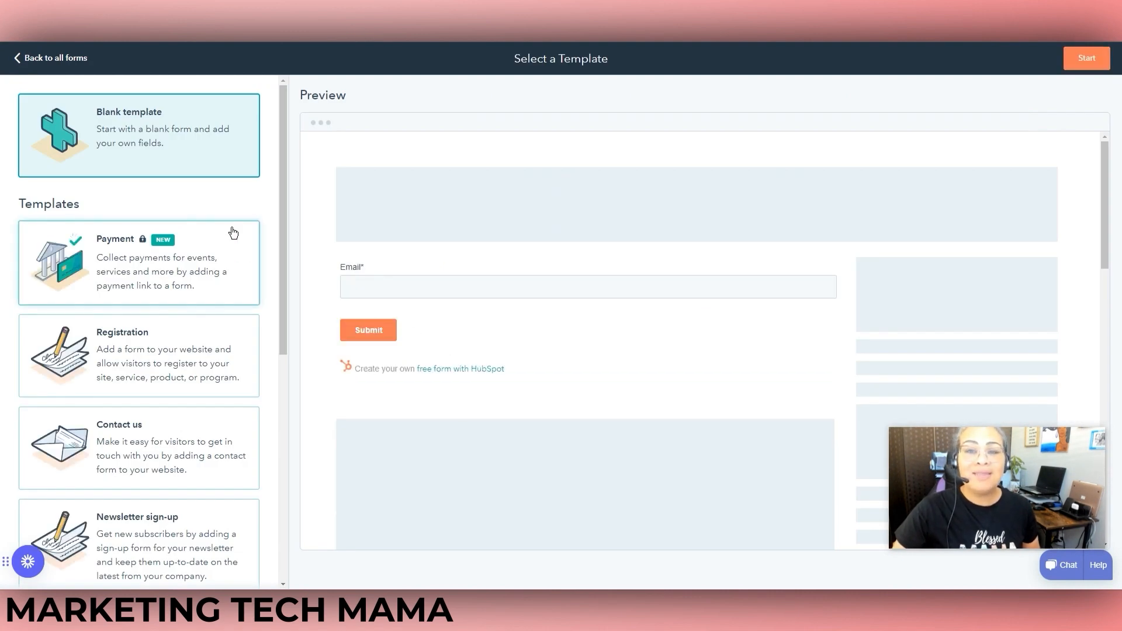
Preview the Blank template and start the form from it
left_click_drag(282, 220, 290, 195)
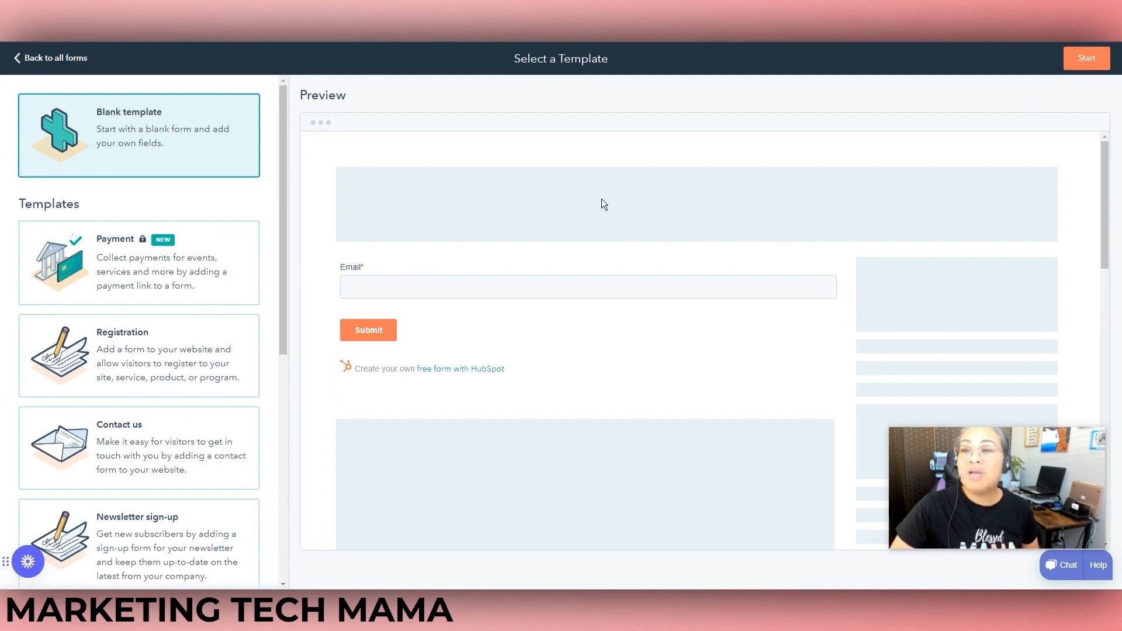
left_click_drag(1105, 195, 1118, 222)
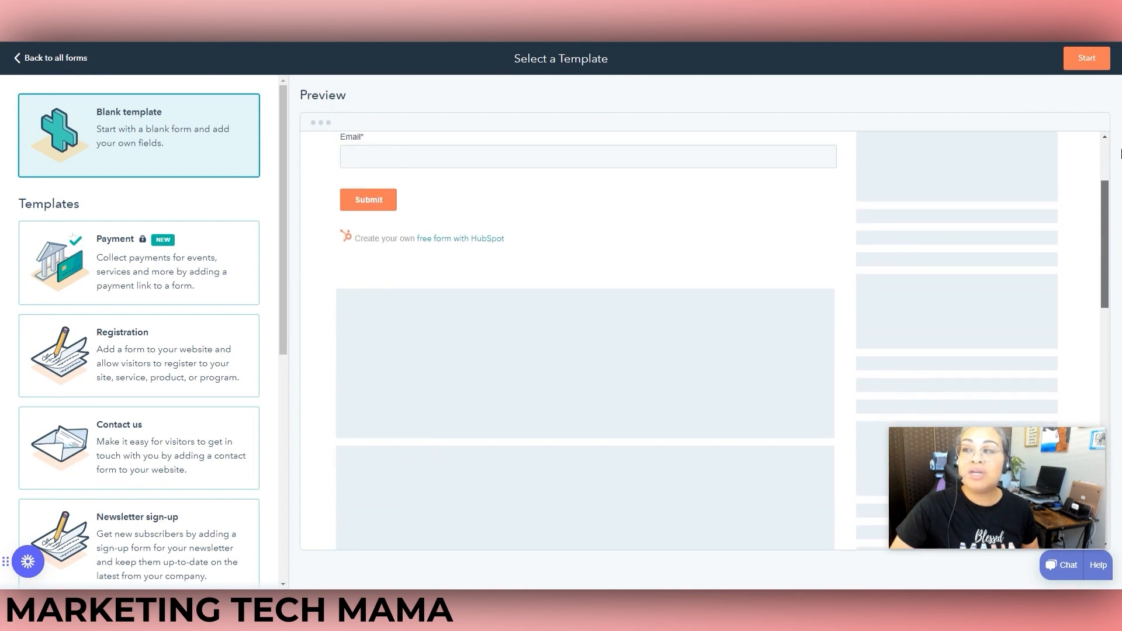
left_click_drag(1107, 183, 1109, 141)
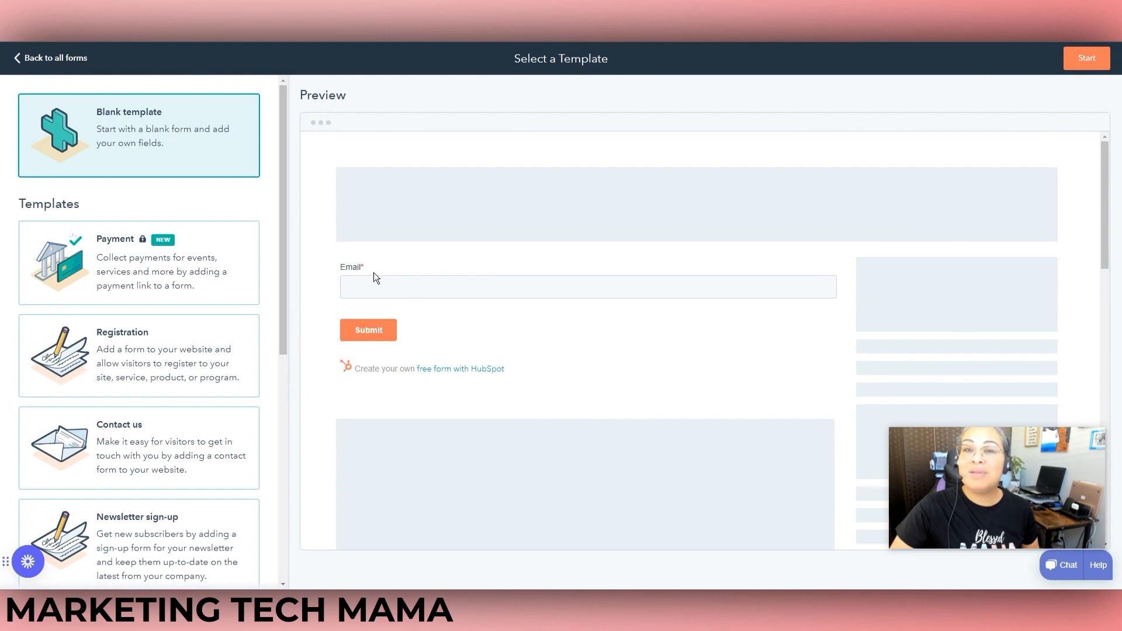
left_click(1087, 57)
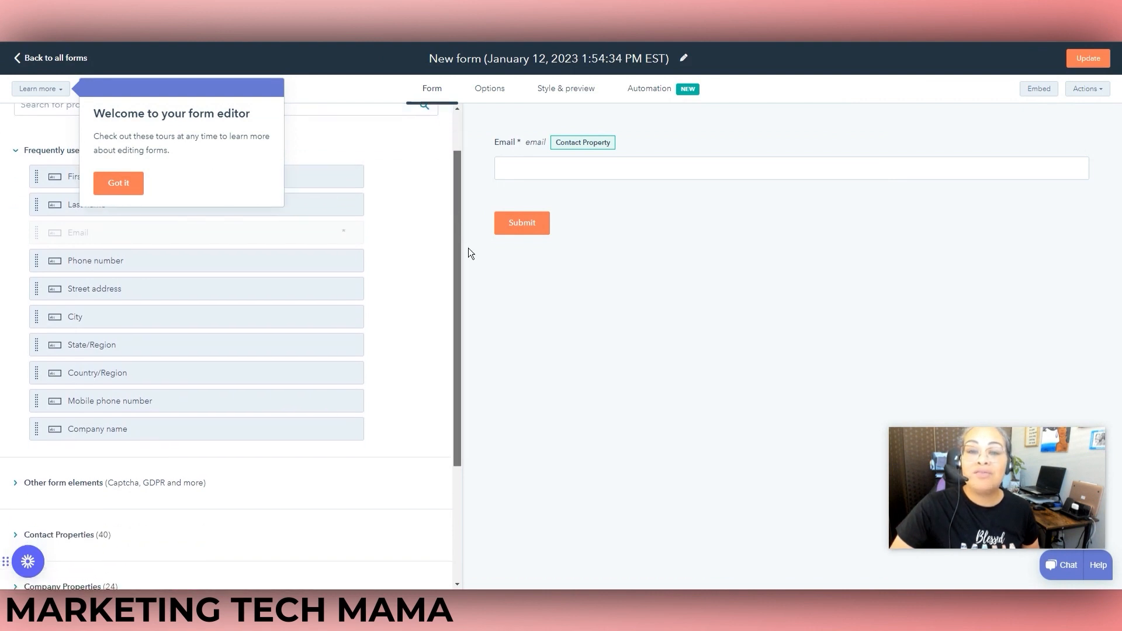
Add the First name property above the Email field and make it a required field
left_click_drag(81, 232, 489, 206)
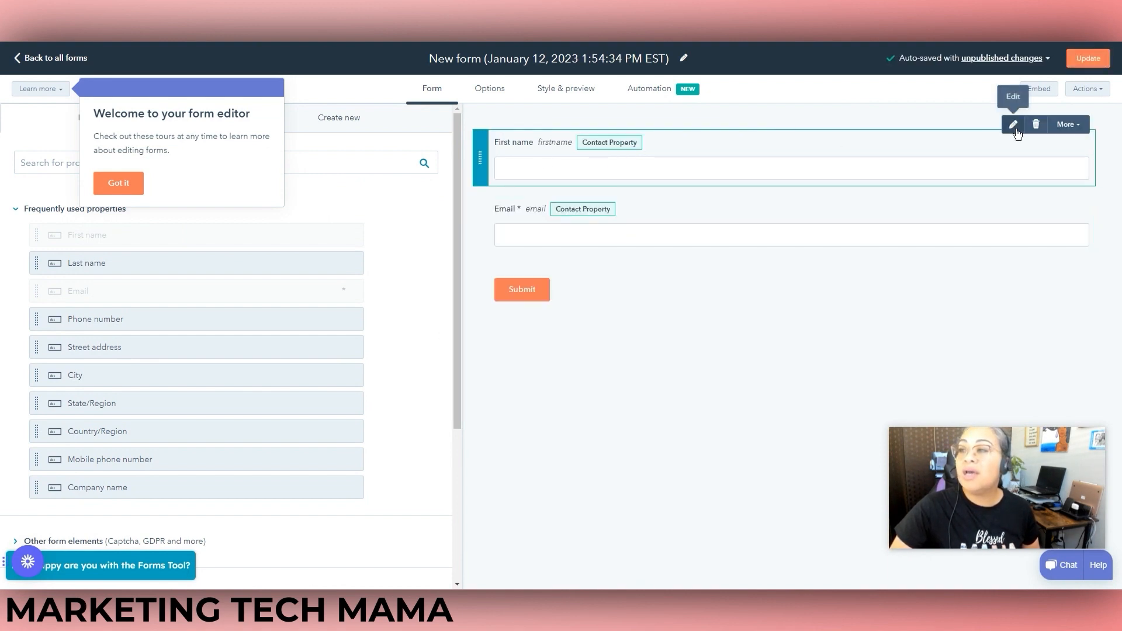
left_click(1015, 124)
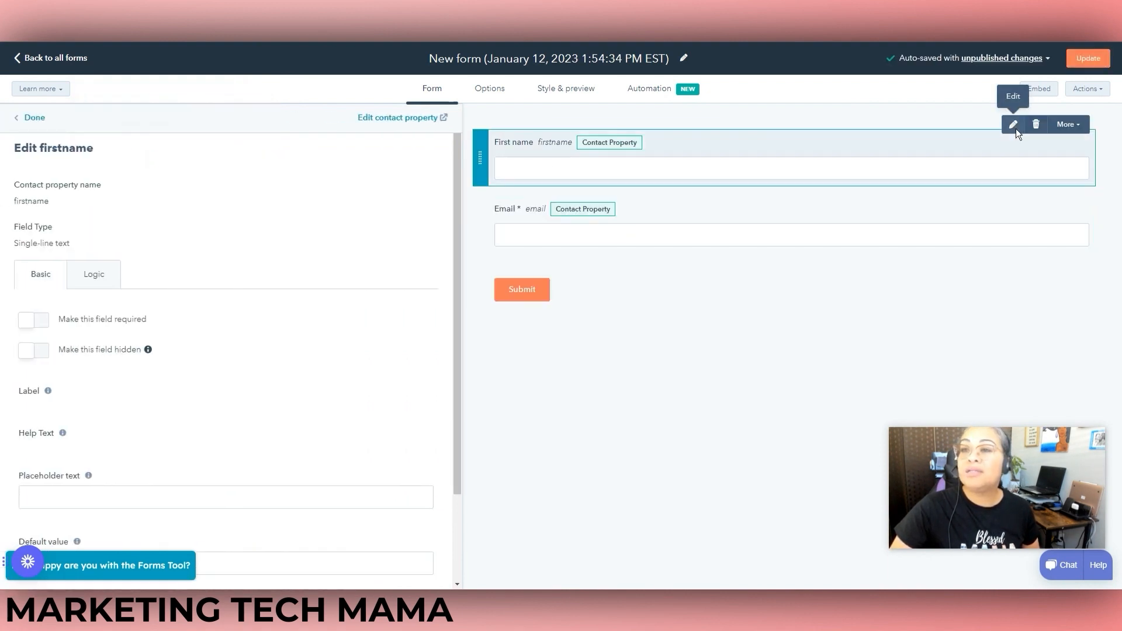
left_click(46, 323)
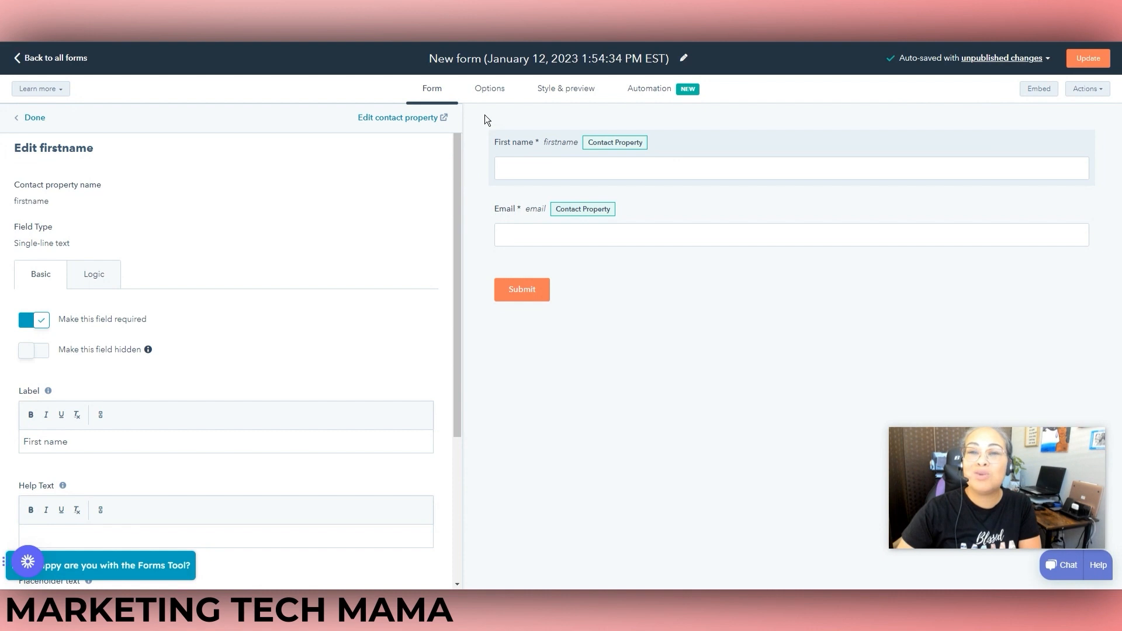
left_click(26, 117)
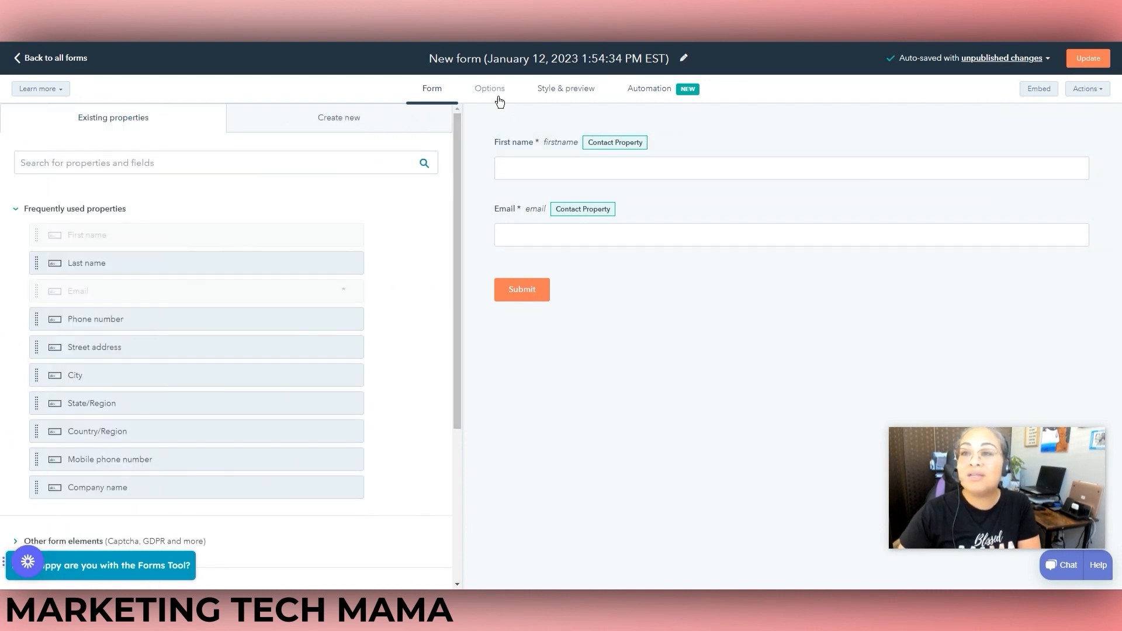
Open the form's options and review the thank-you message displayed after a visitor submits the form
left_click(498, 98)
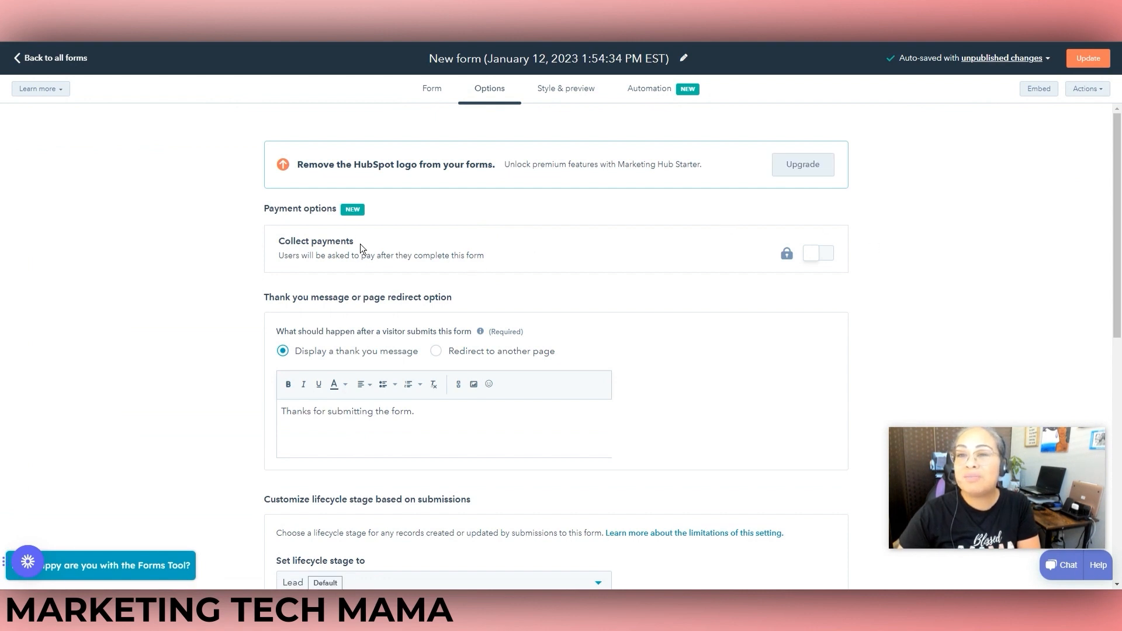
scroll(1120, 206, "down", 1)
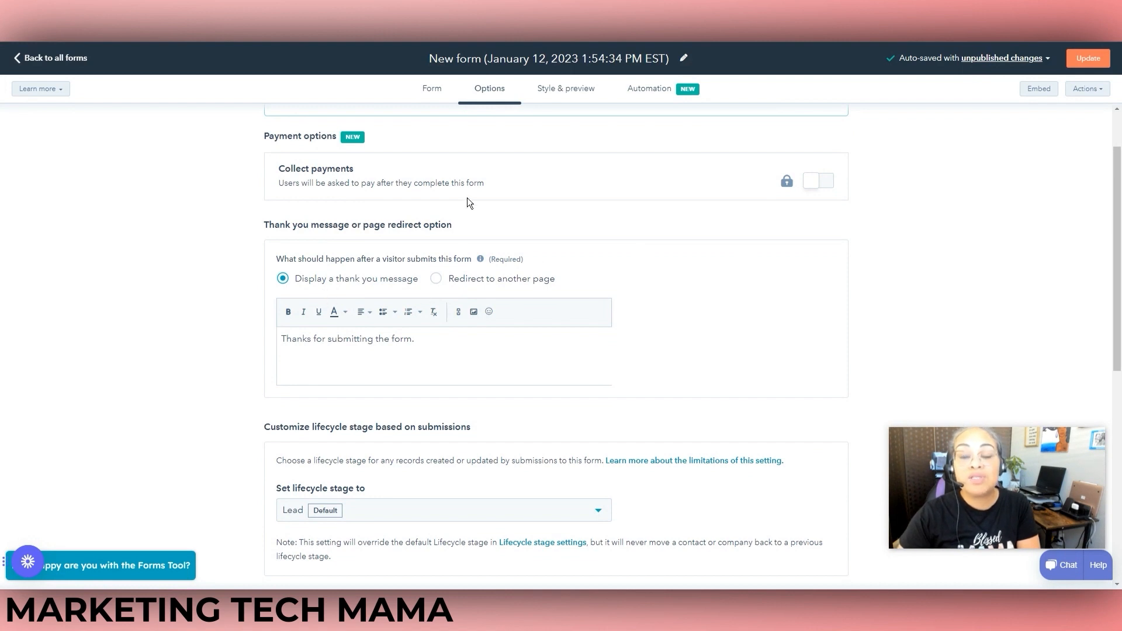
left_click_drag(419, 339, 279, 338)
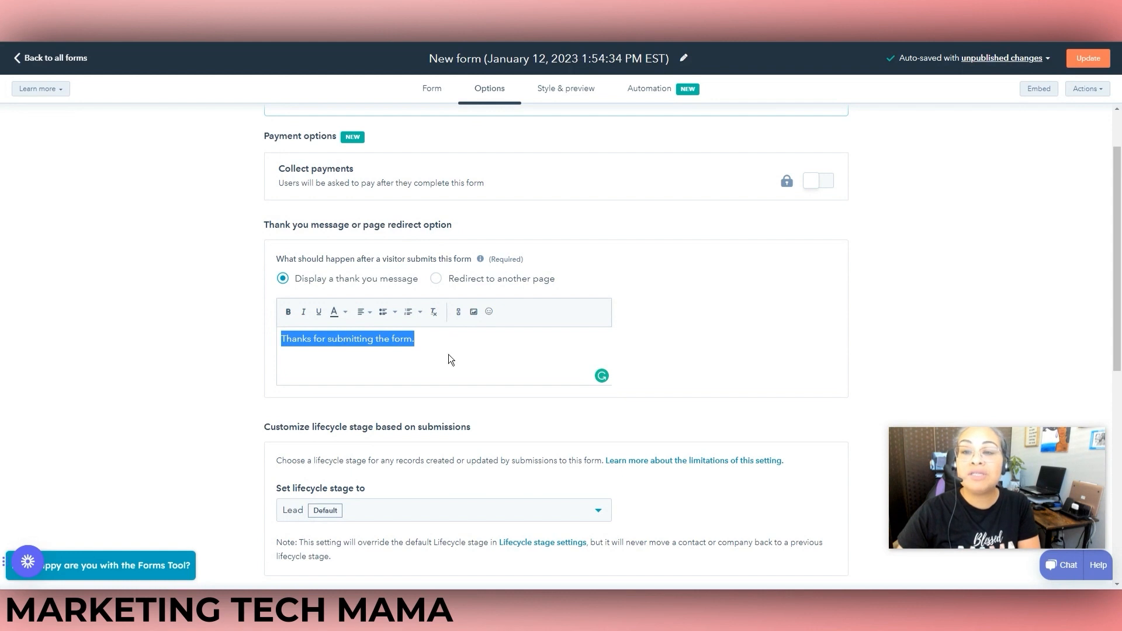
Try redirecting visitors to an external link after submission, and restore the option to display a thank-you message
left_click(437, 283)
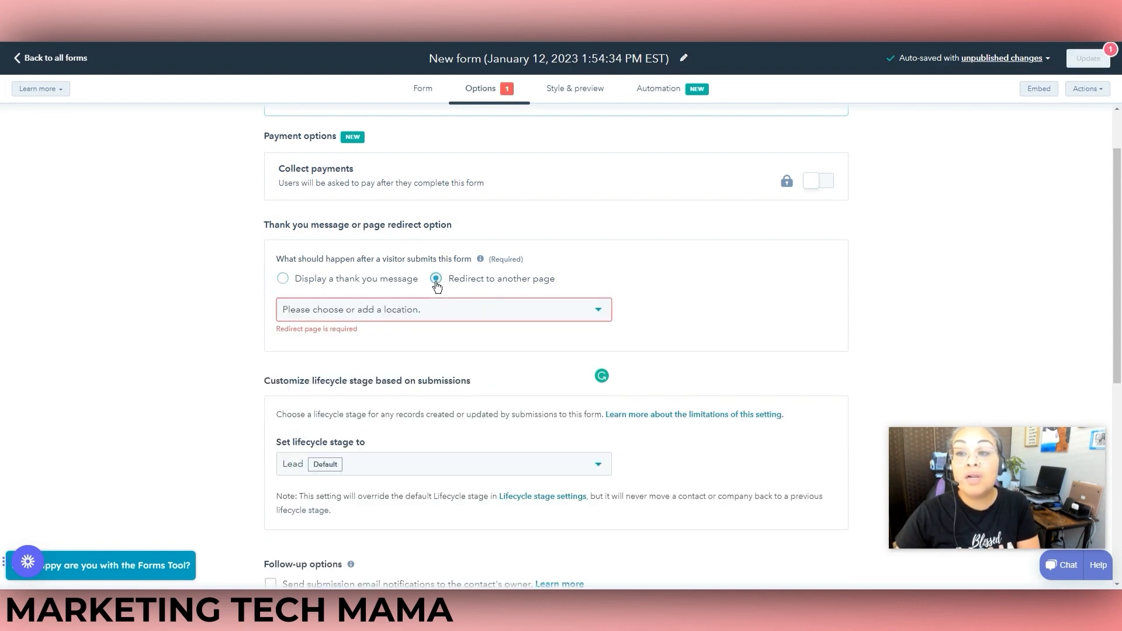
left_click(423, 314)
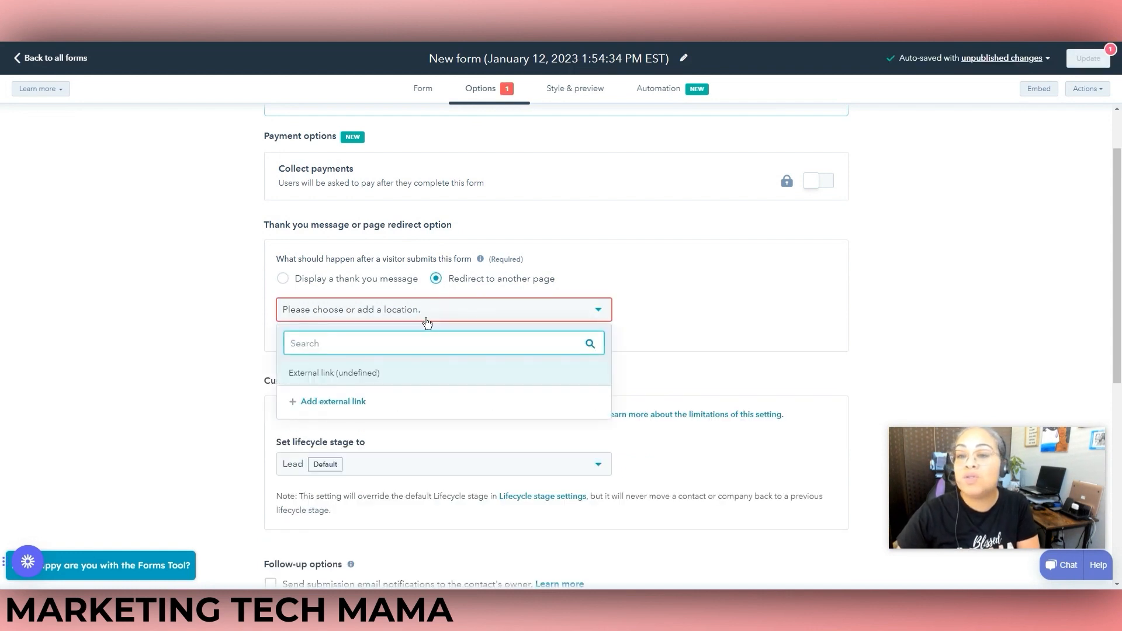
left_click(338, 401)
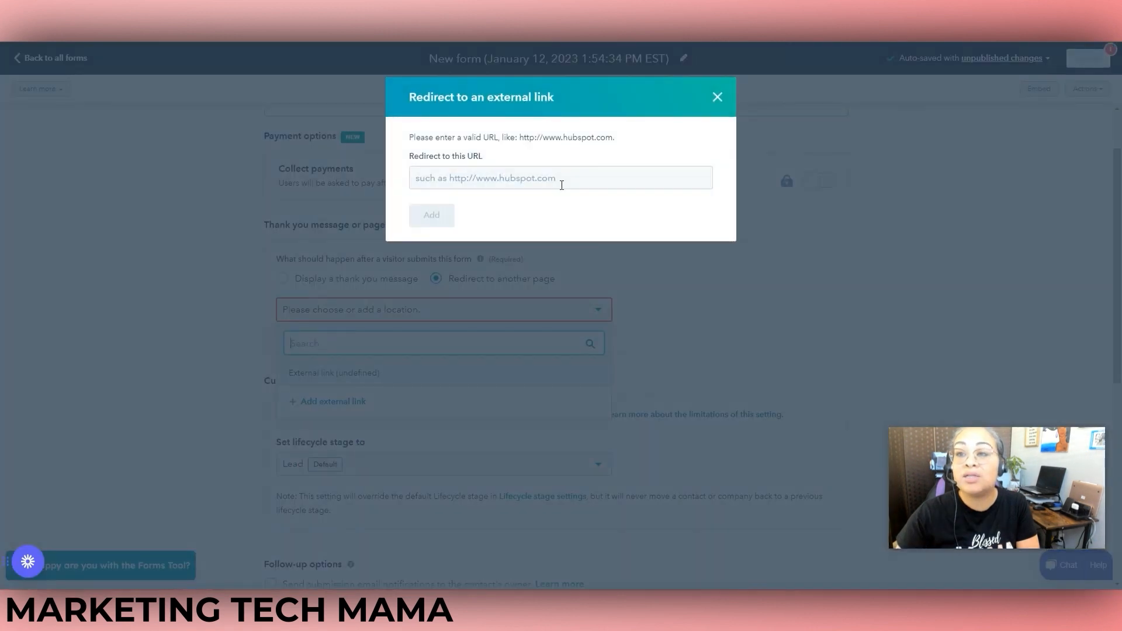
left_click(718, 98)
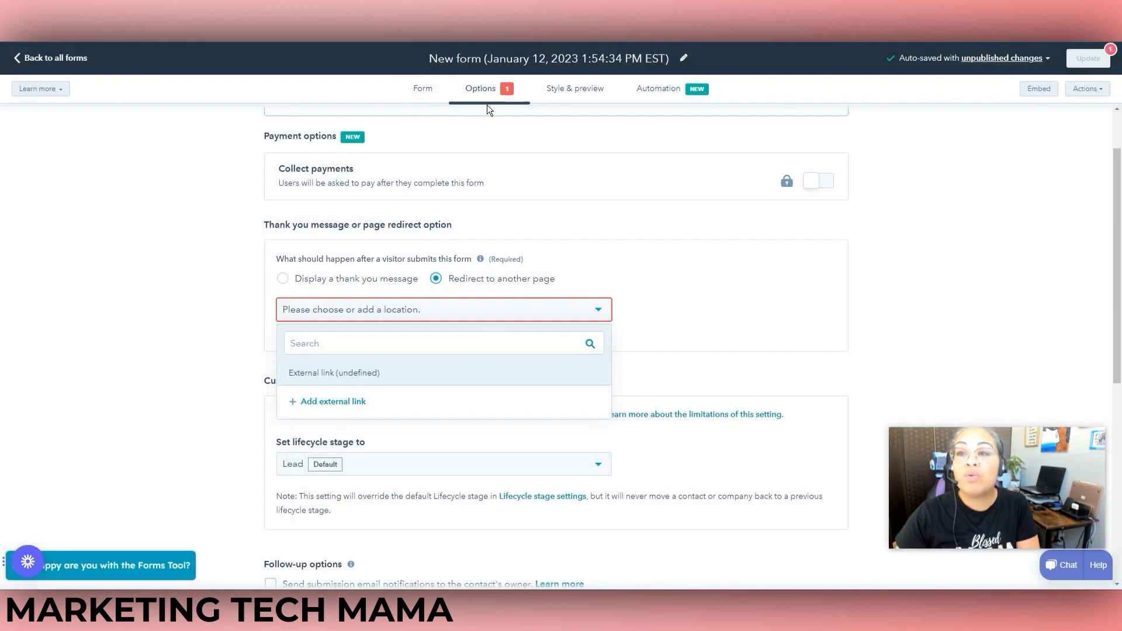
left_click(285, 280)
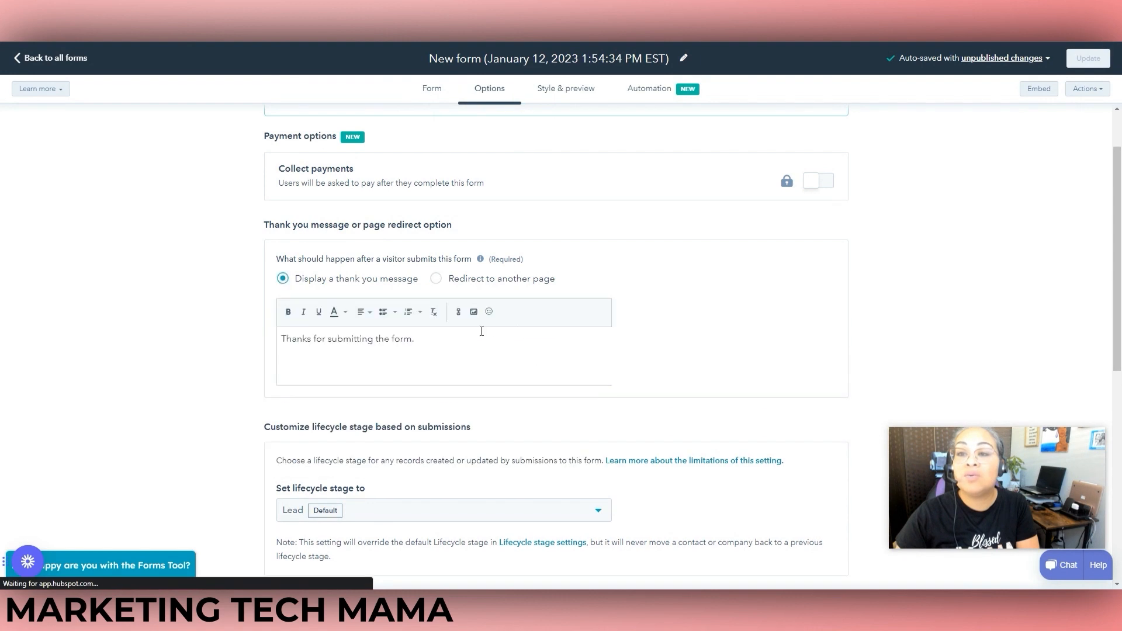
Examine the available lifecycle stages and the form's follow-up, notification, language and other submission settings
scroll(443, 292, "down", 2)
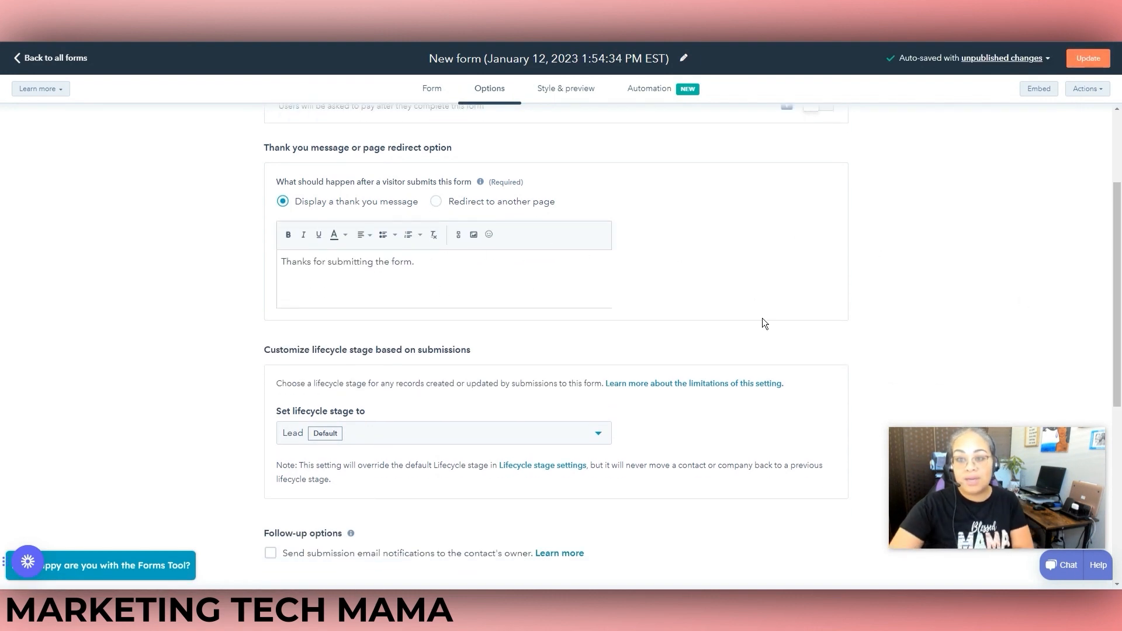
scroll(768, 315, "down", 2)
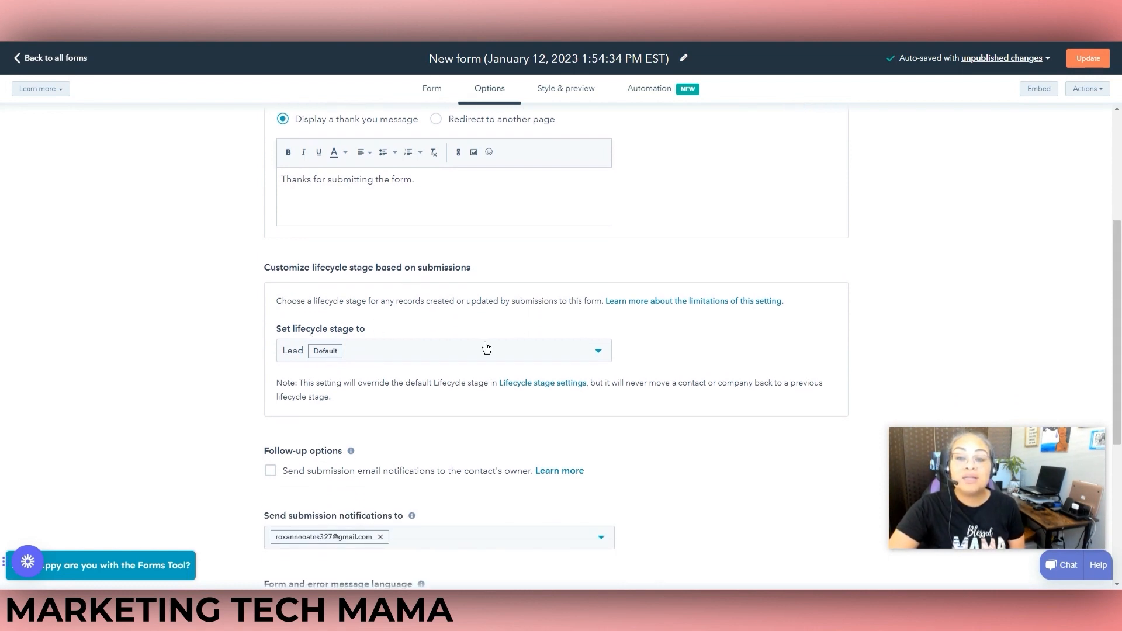
left_click(433, 361)
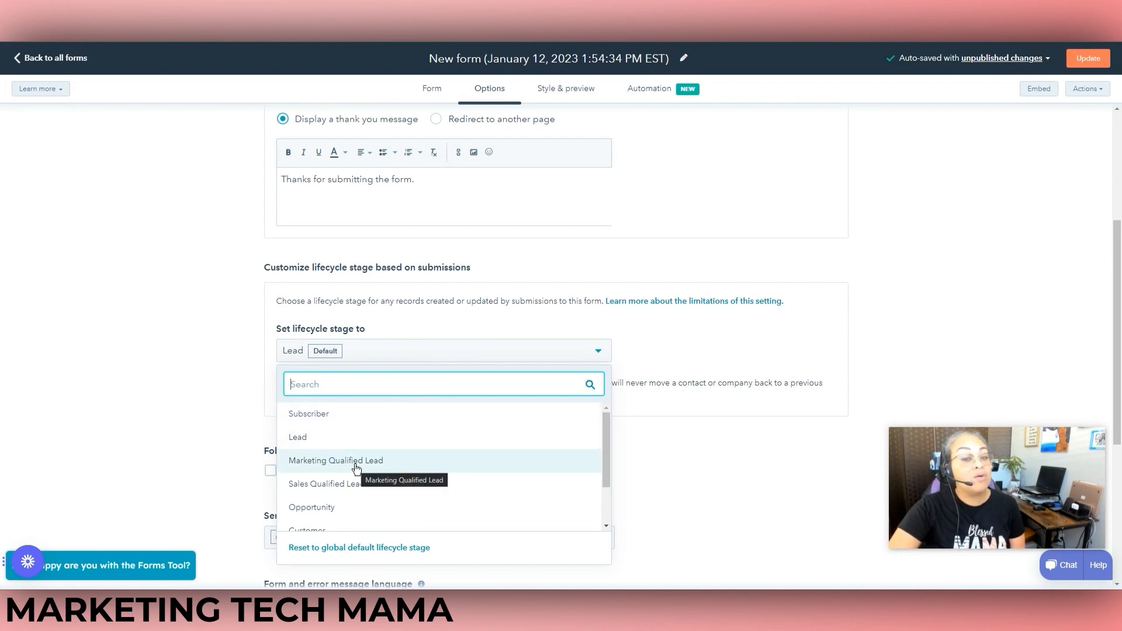
left_click_drag(610, 464, 613, 514)
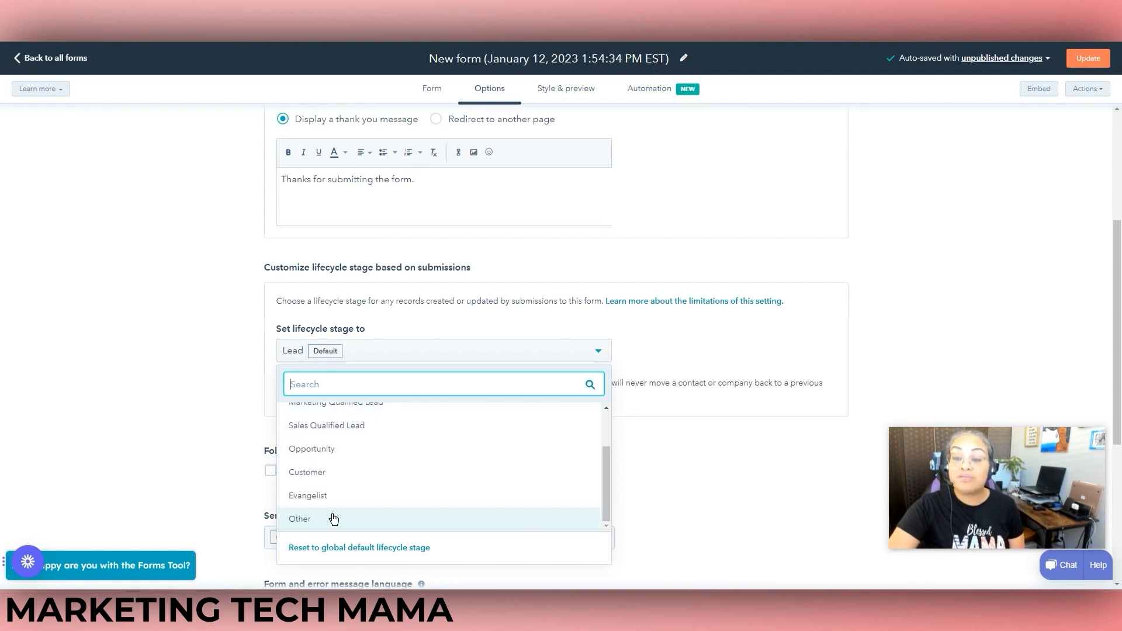
left_click_drag(608, 475, 611, 419)
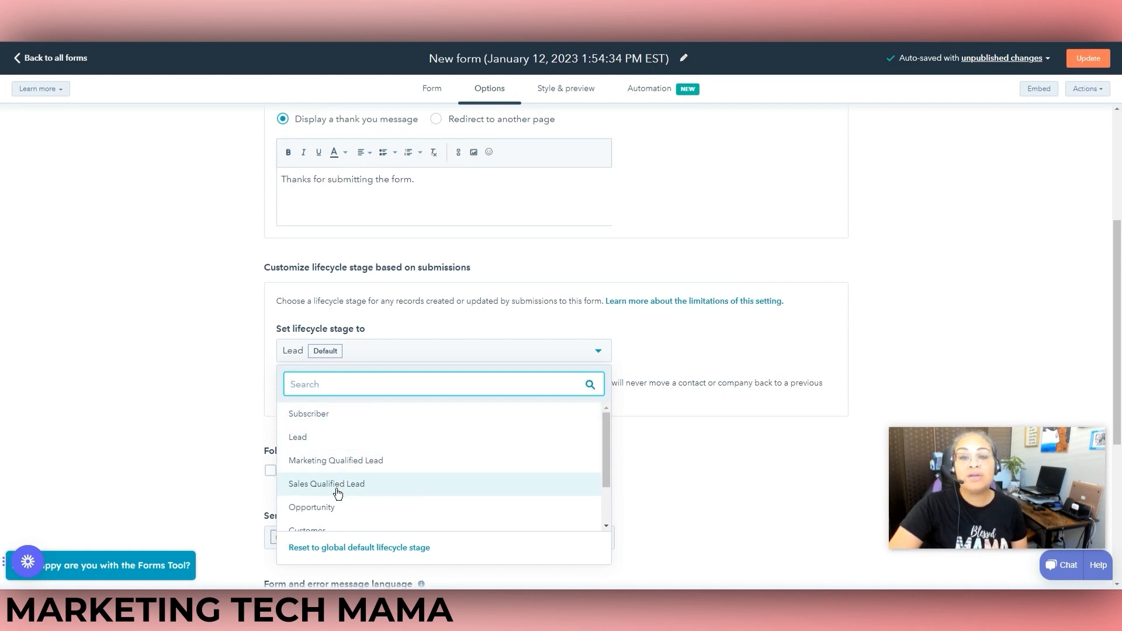
left_click(854, 356)
left_click_drag(1119, 278, 1119, 350)
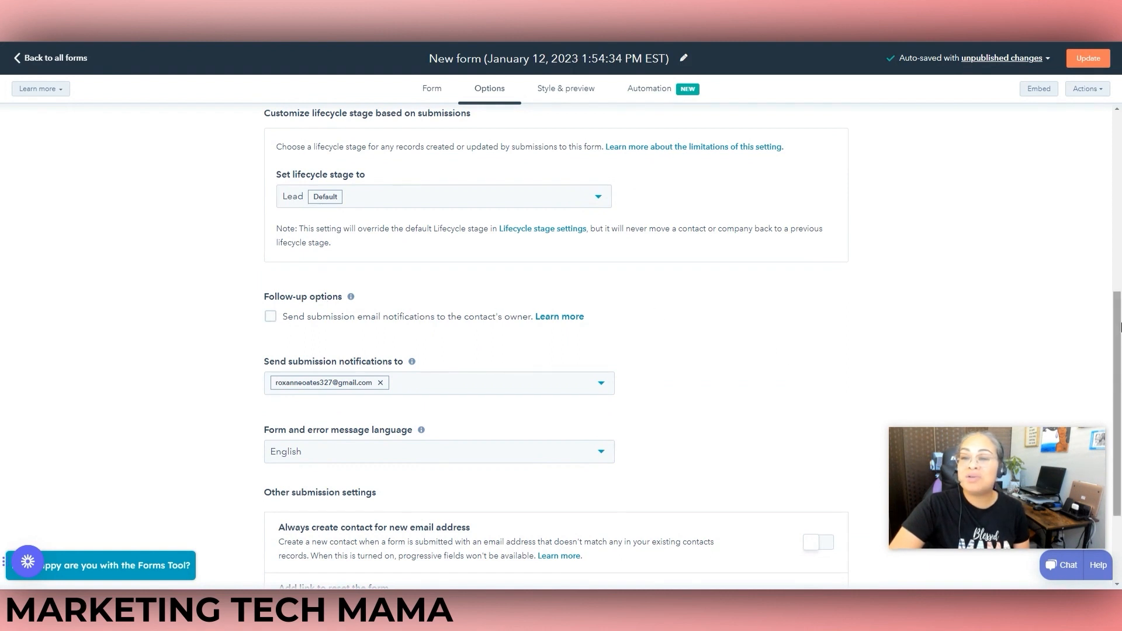
scroll(777, 342, "down", 2)
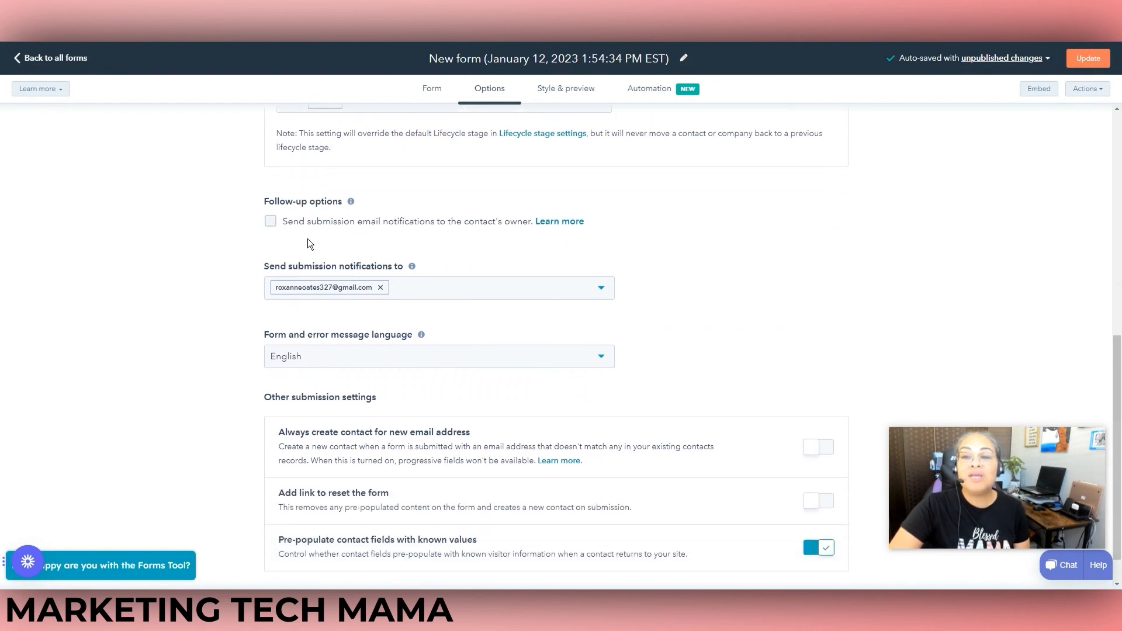
Remove the existing recipient from the form's submission notifications
left_click(380, 289)
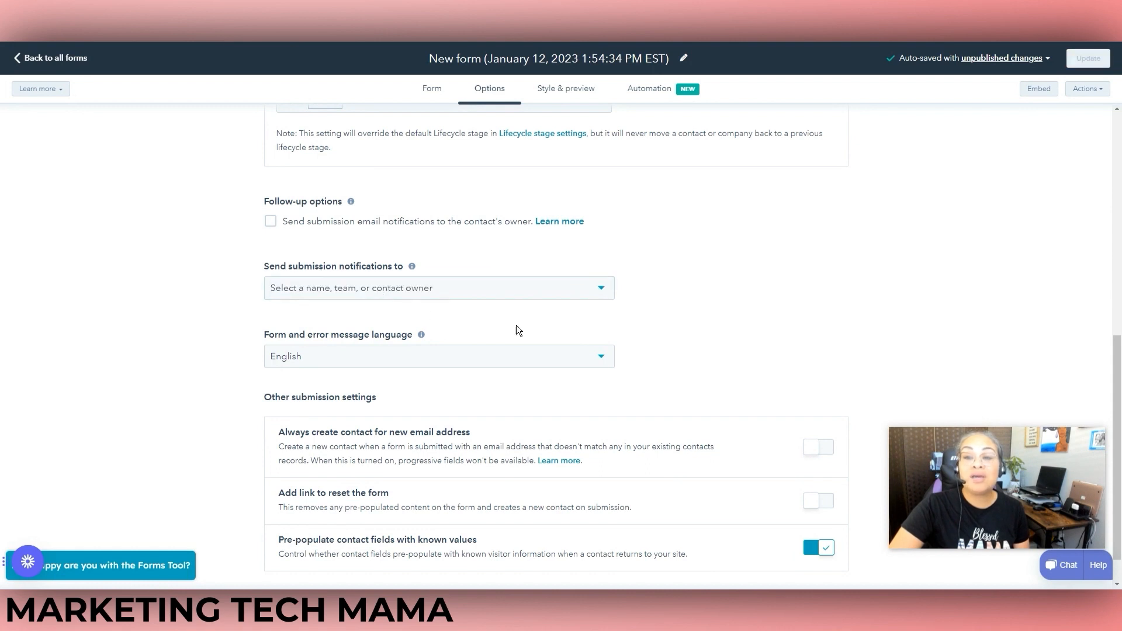
scroll(770, 315, "up", 10)
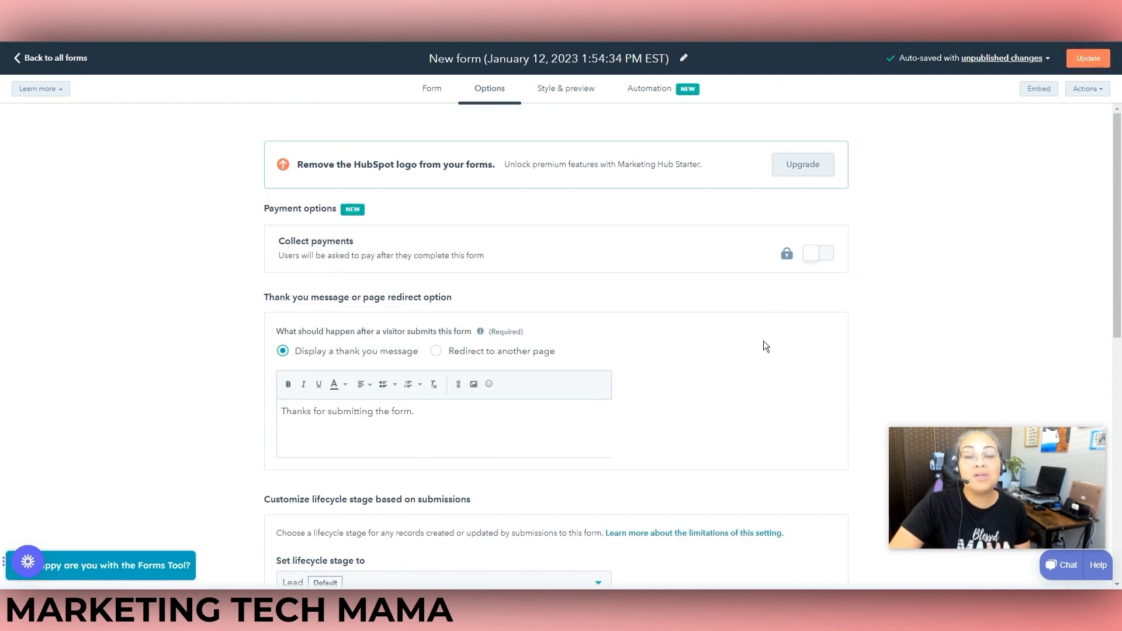
Turn on the setting that always creates a contact for a new email address
left_click_drag(1120, 257, 1120, 504)
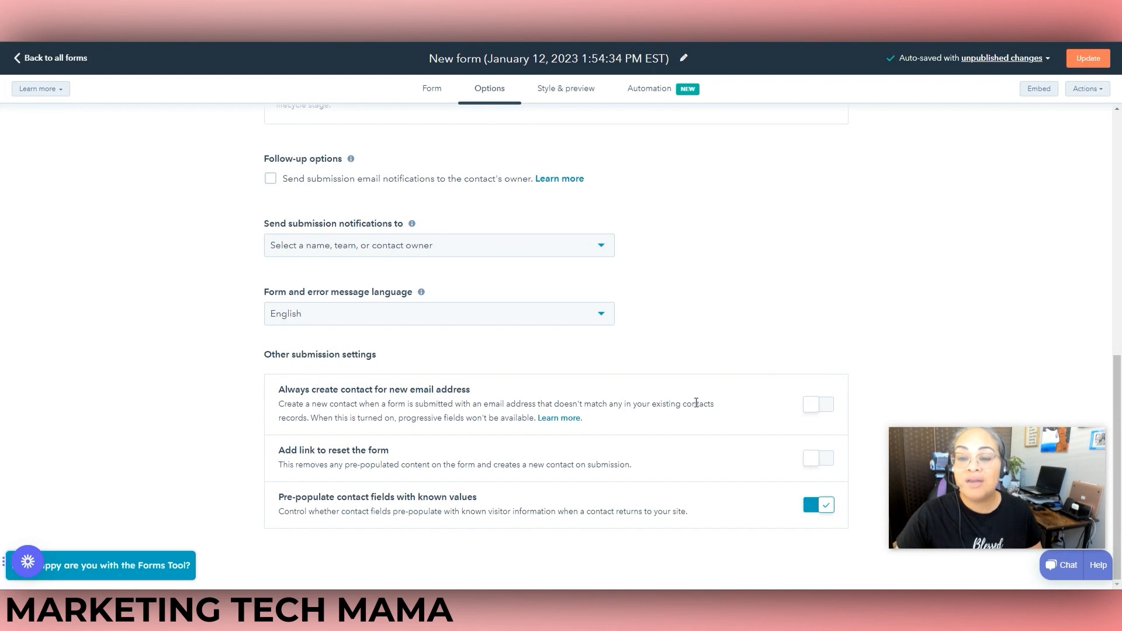
left_click_drag(480, 501, 280, 500)
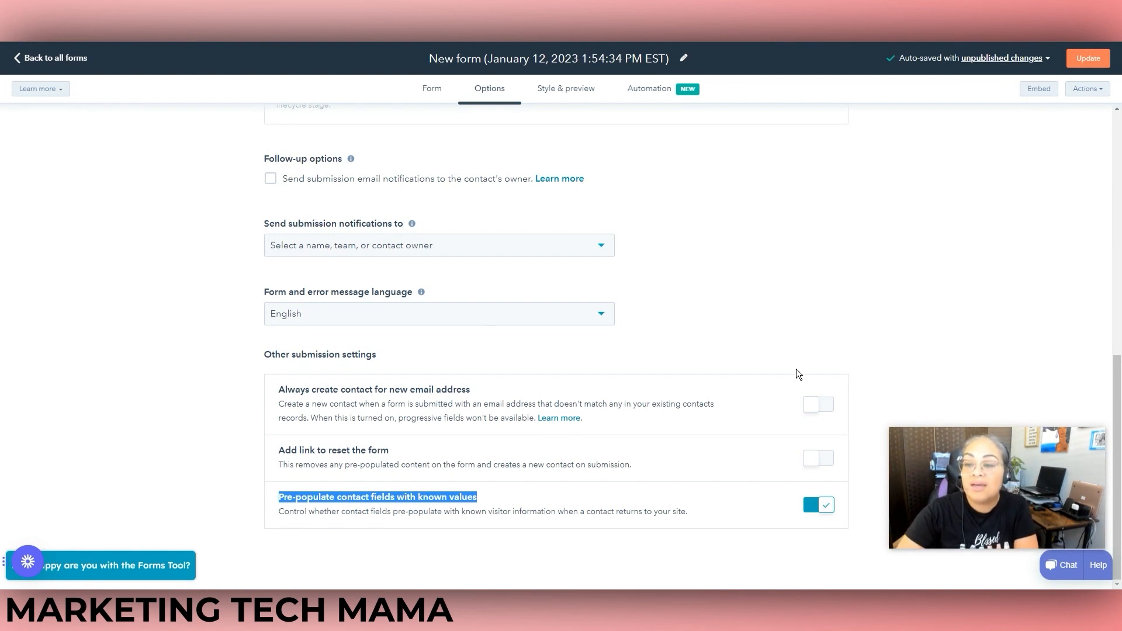
left_click(827, 406)
left_click_drag(388, 404, 708, 404)
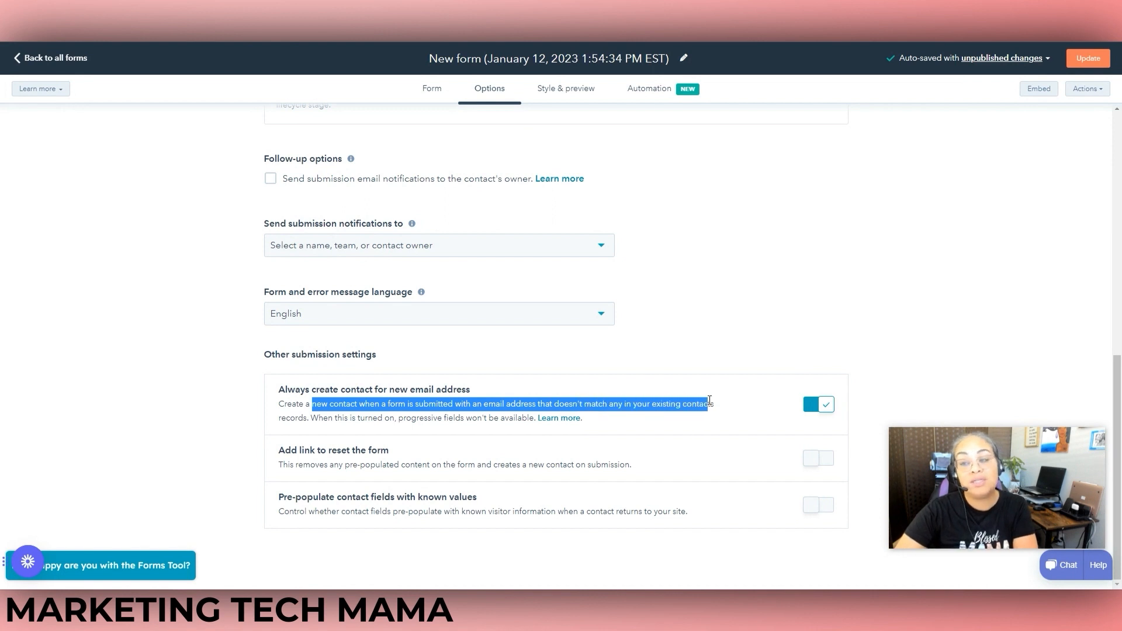
left_click(1042, 352)
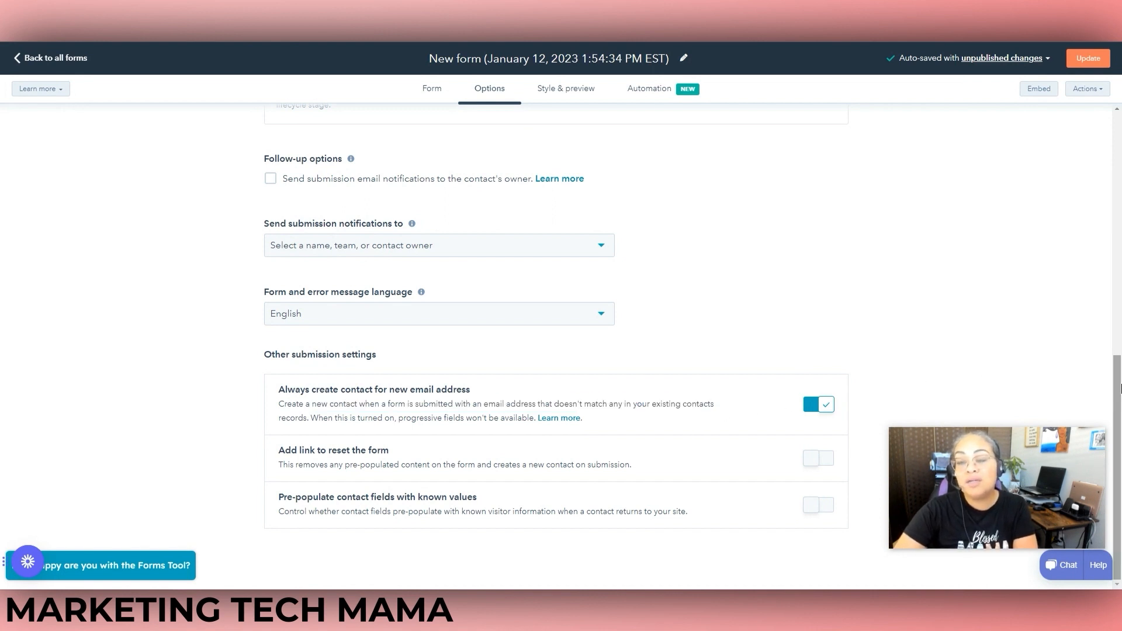
left_click_drag(1117, 408, 1119, 76)
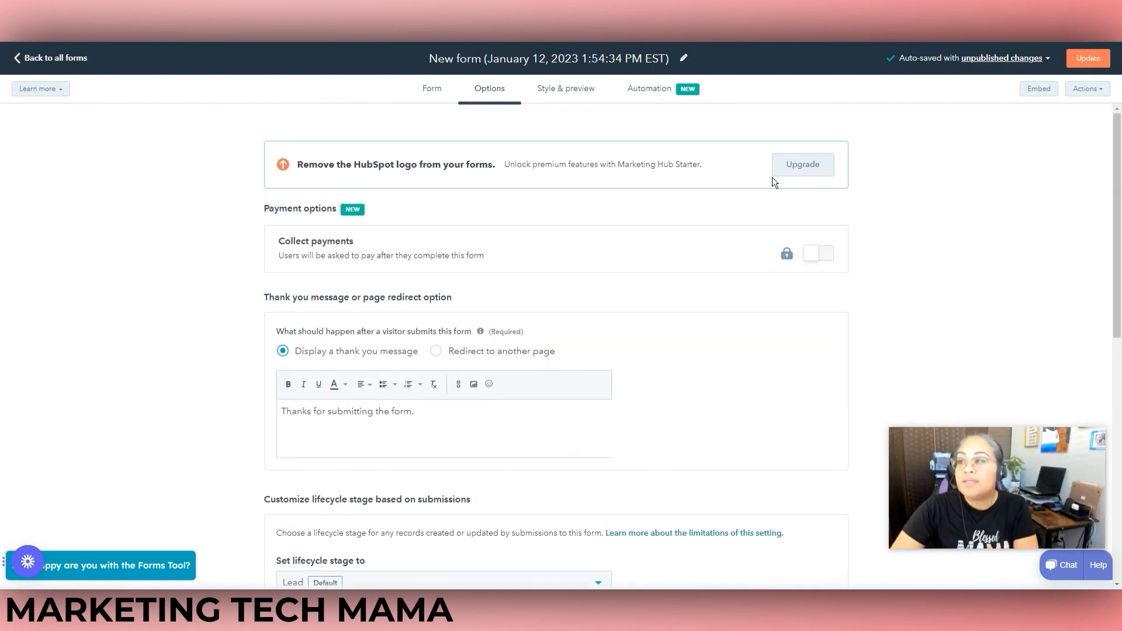
Preview the form's style on tablet and mobile, and return to the desktop preview
left_click(576, 89)
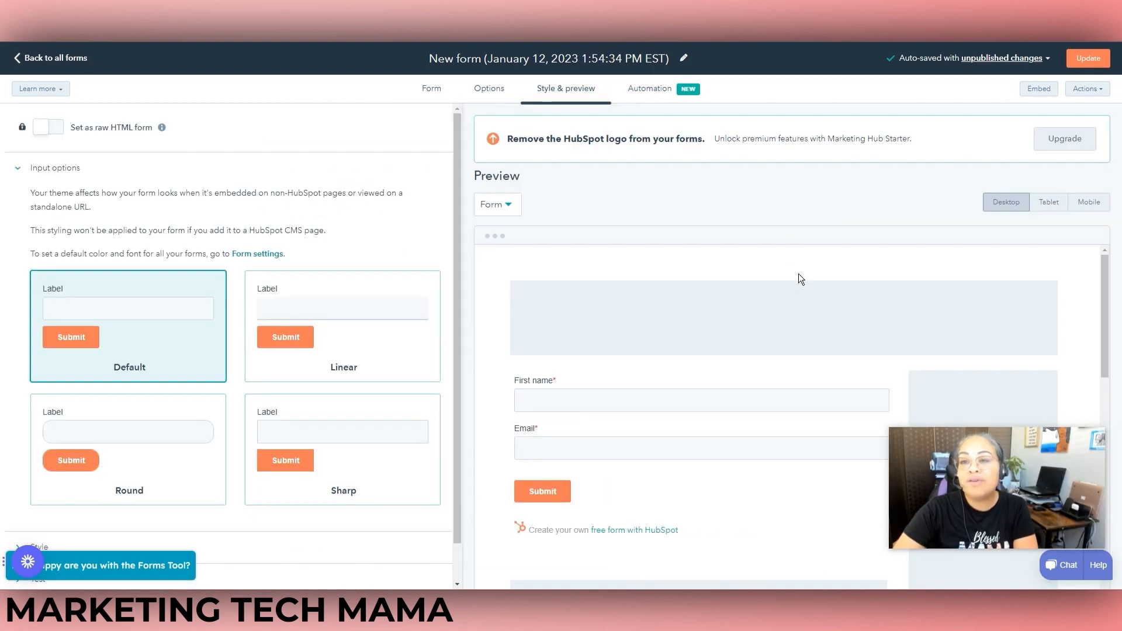
left_click_drag(1104, 271, 1117, 253)
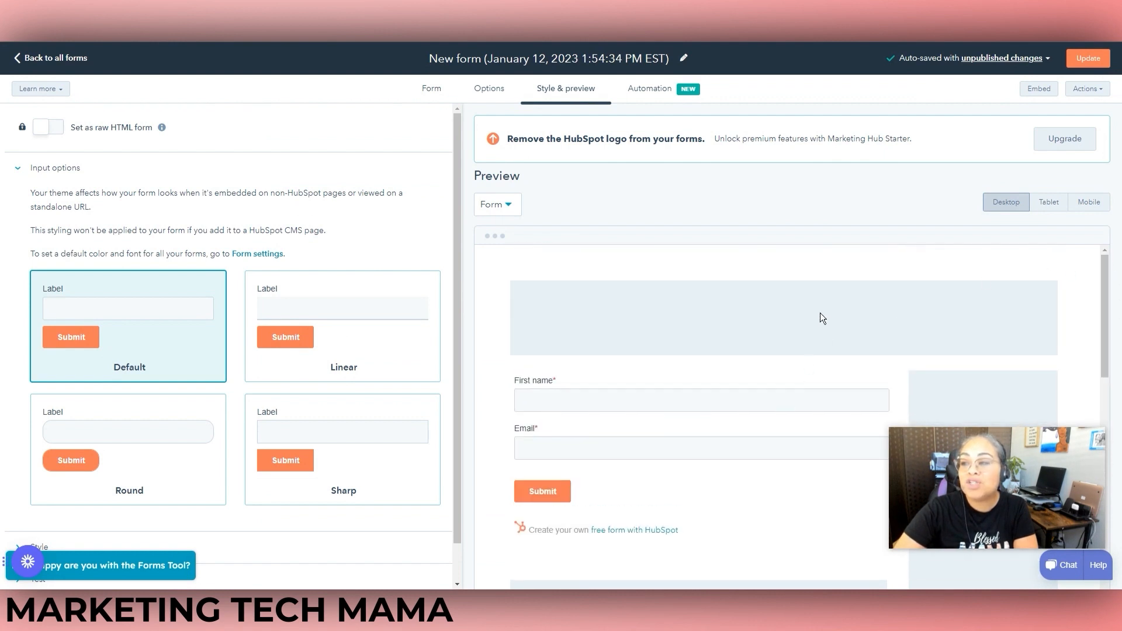
left_click_drag(1103, 291, 1097, 257)
left_click(1050, 203)
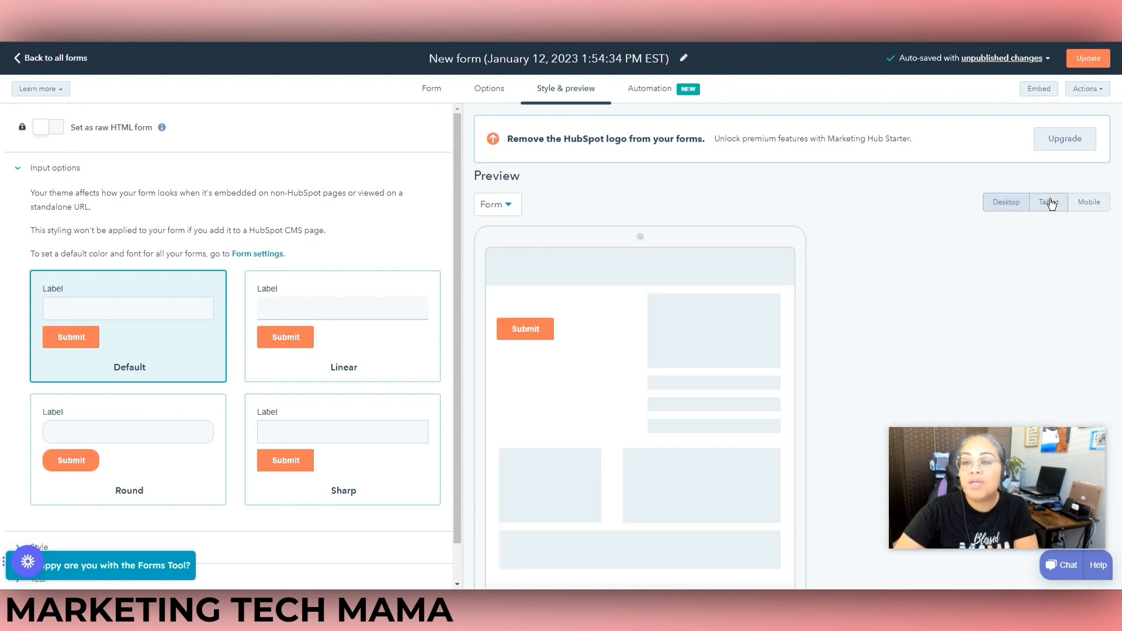
left_click(1091, 203)
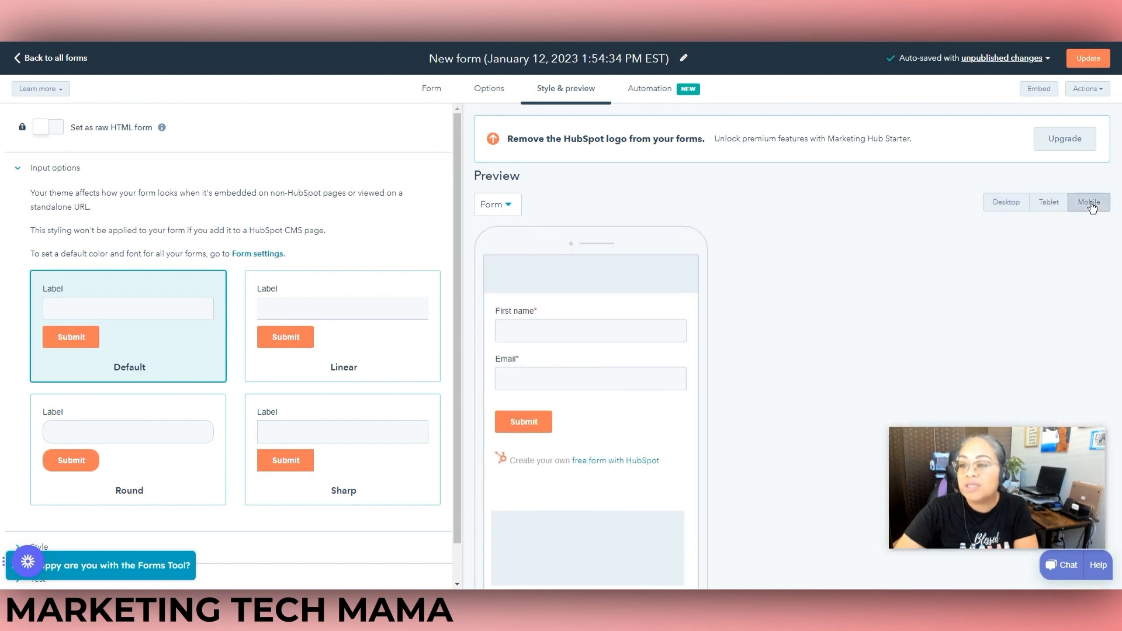
left_click(1007, 203)
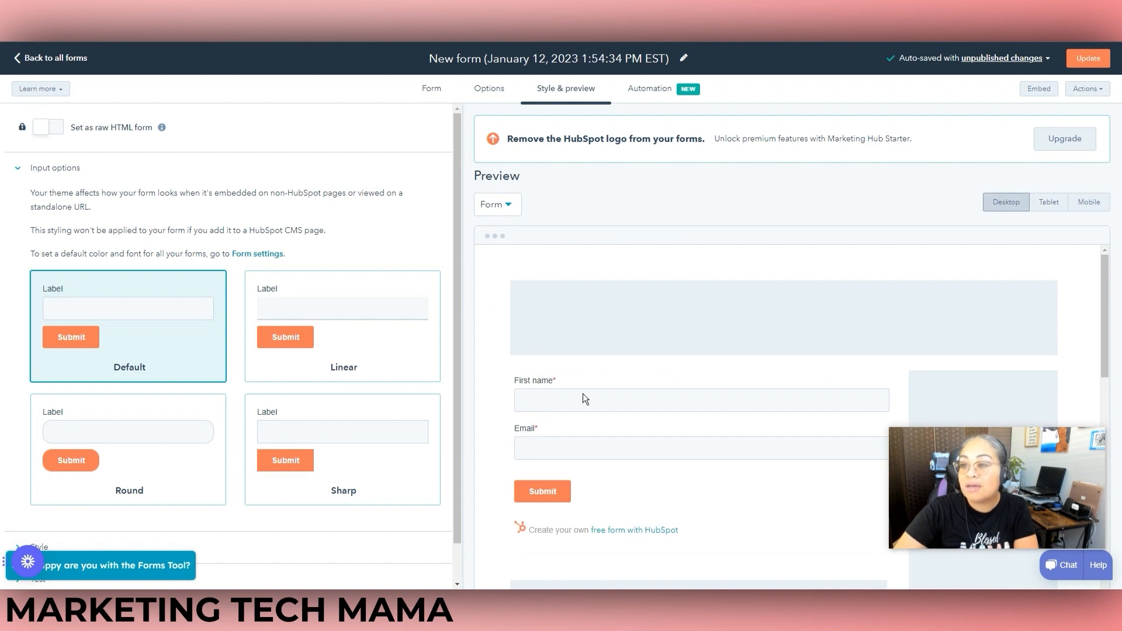
Review the form's follow-up email automation and publish the updated form
left_click(650, 89)
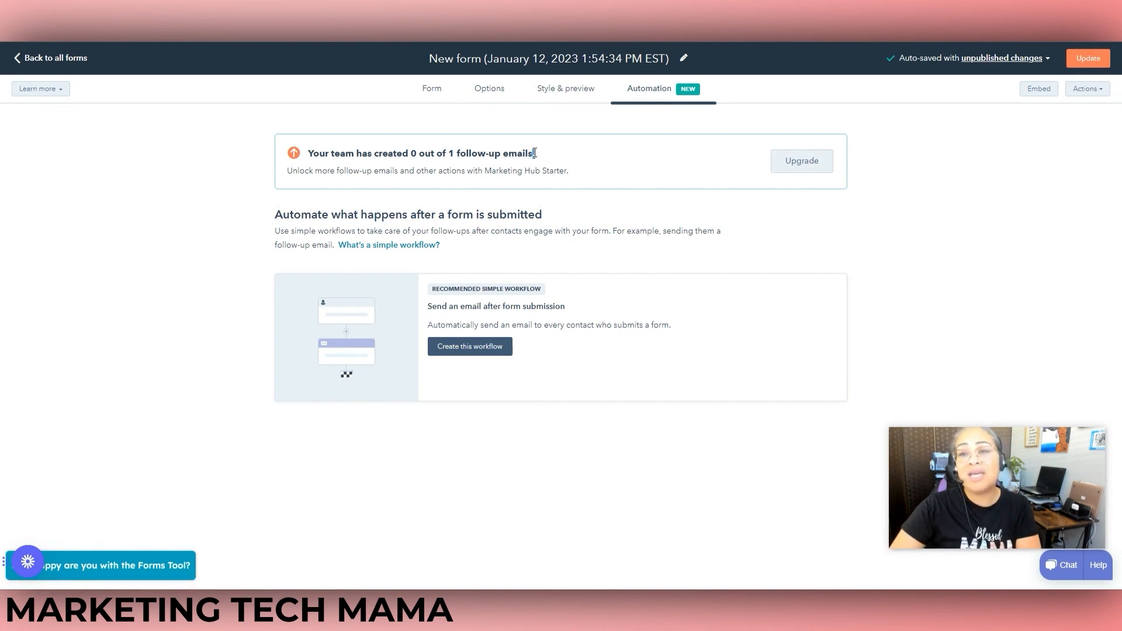
left_click_drag(536, 154, 437, 141)
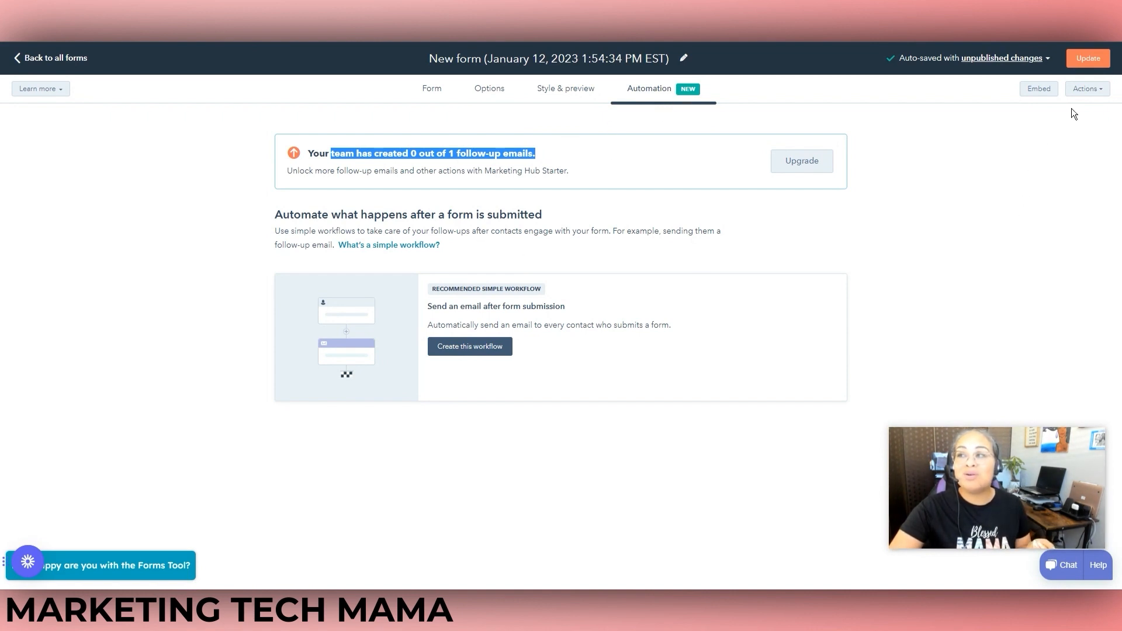
left_click(1088, 59)
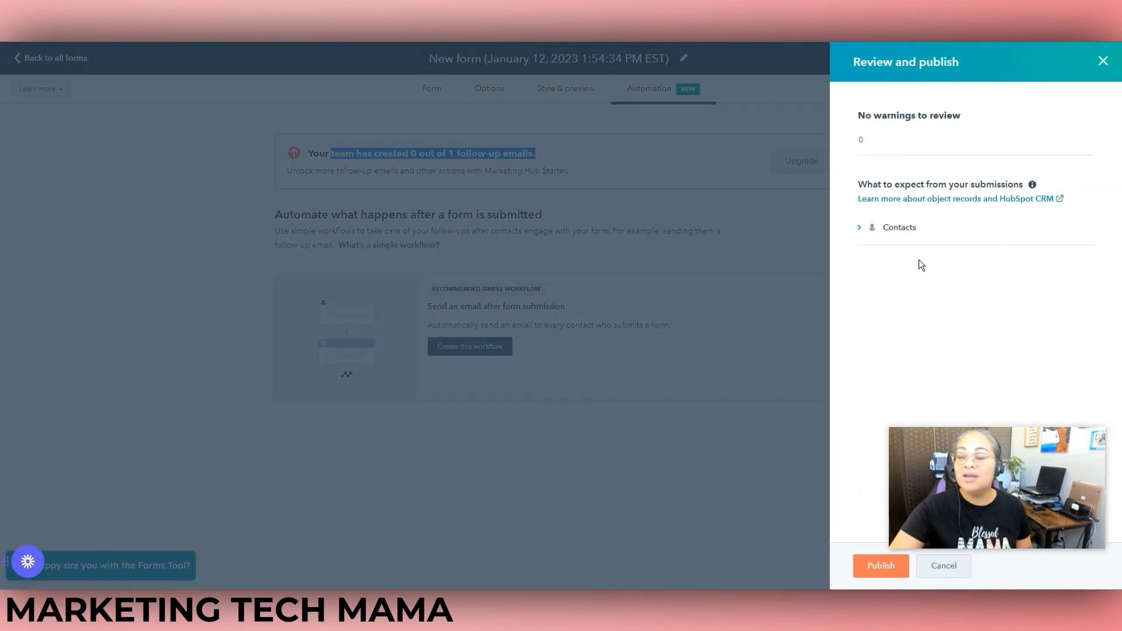
left_click(871, 570)
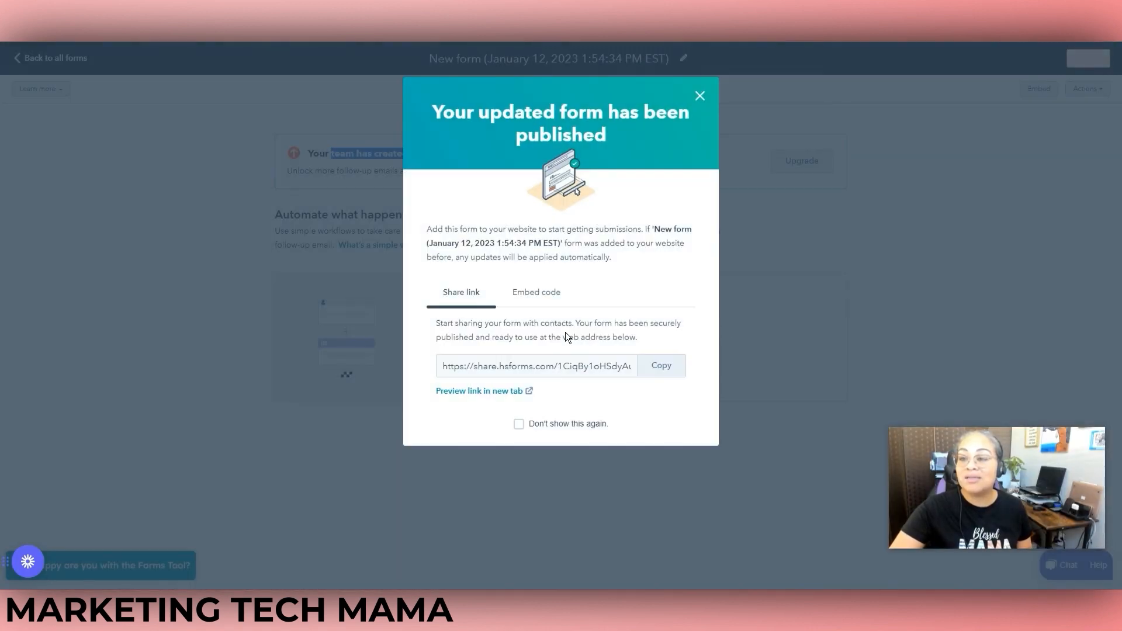
Copy the published form's embed code and return to the list of all forms
left_click(526, 293)
left_click(460, 464)
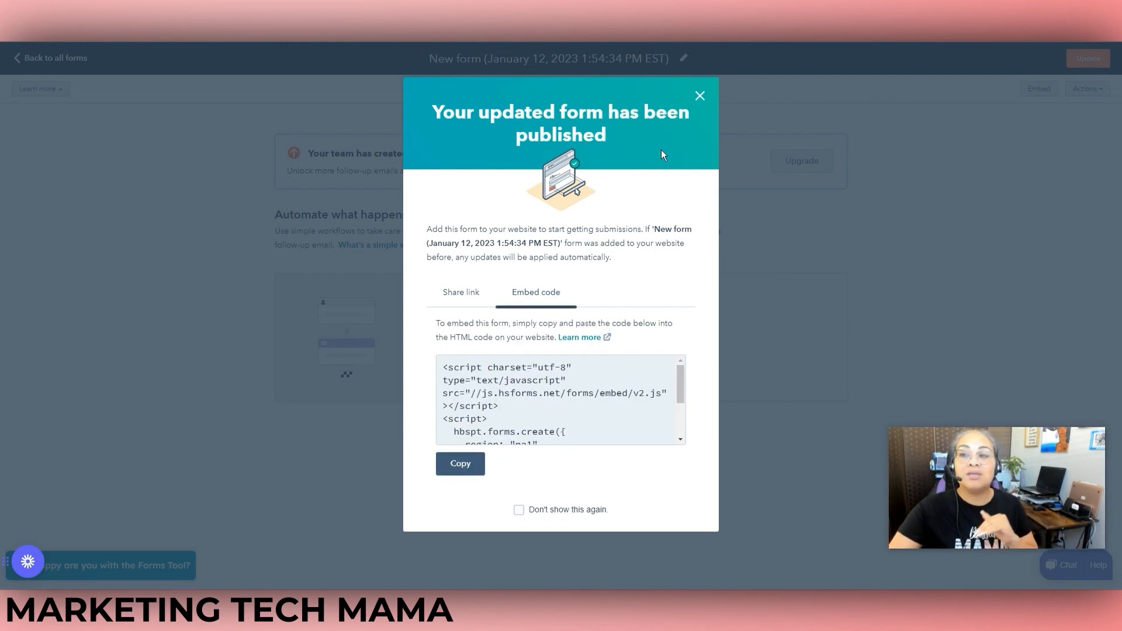
left_click(700, 96)
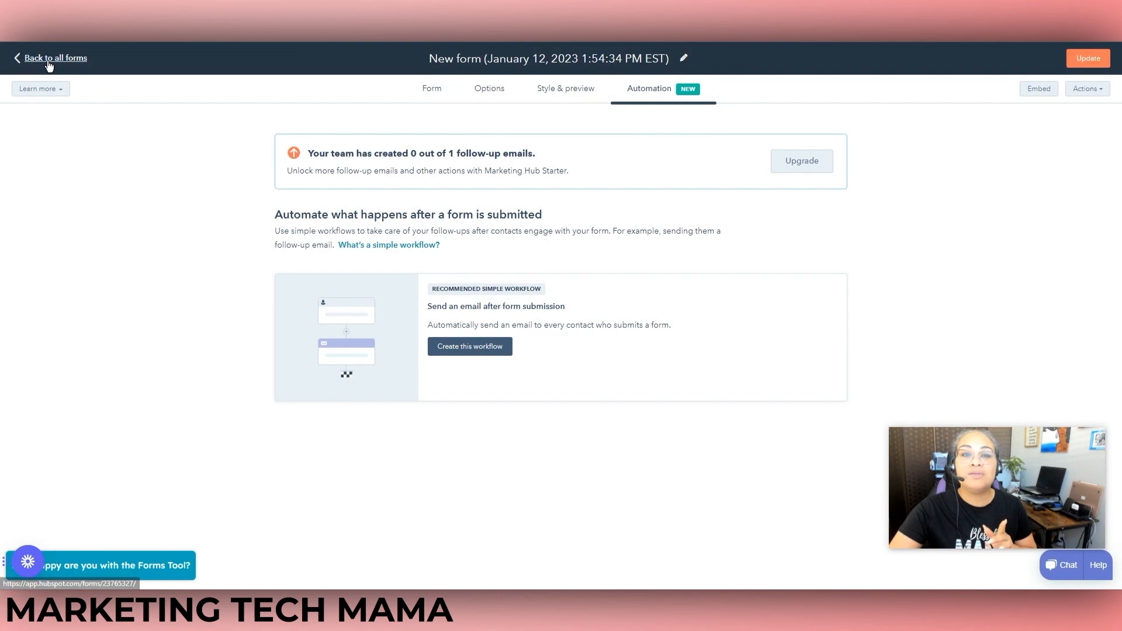
left_click(50, 58)
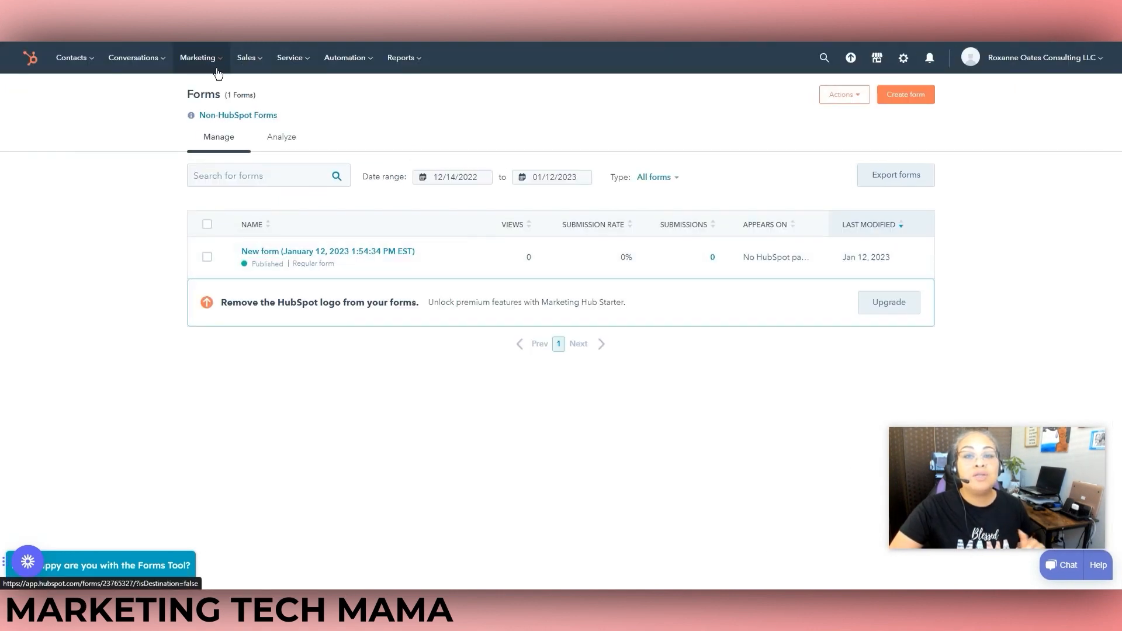
Open the Workflows automation feature and read its Marketing Hub Professional upgrade page
left_click(370, 62)
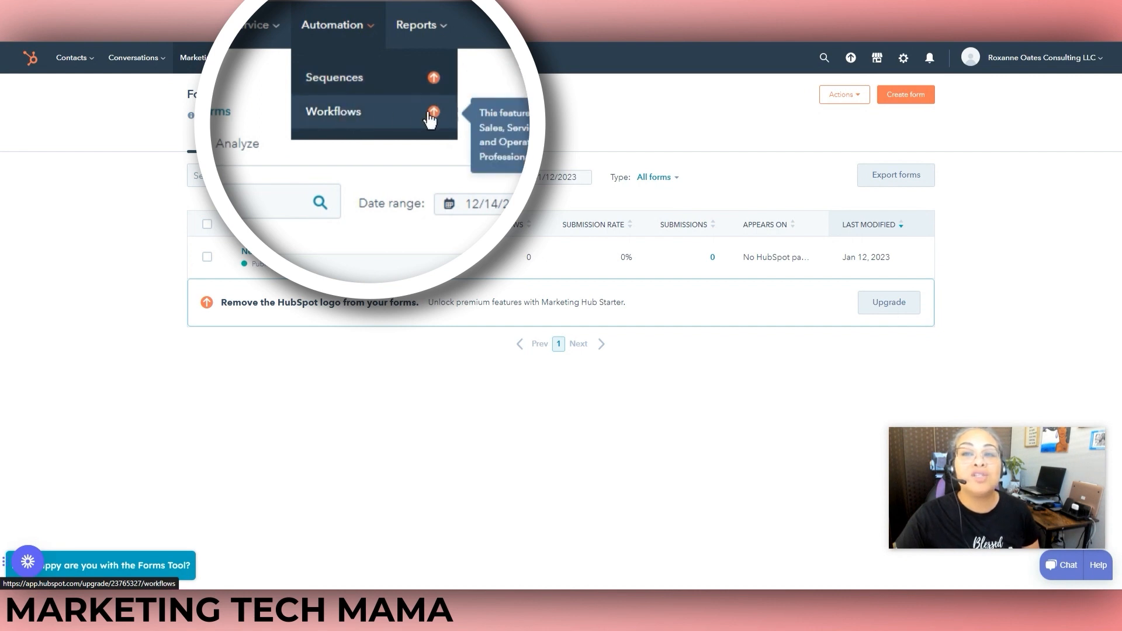
left_click(346, 119)
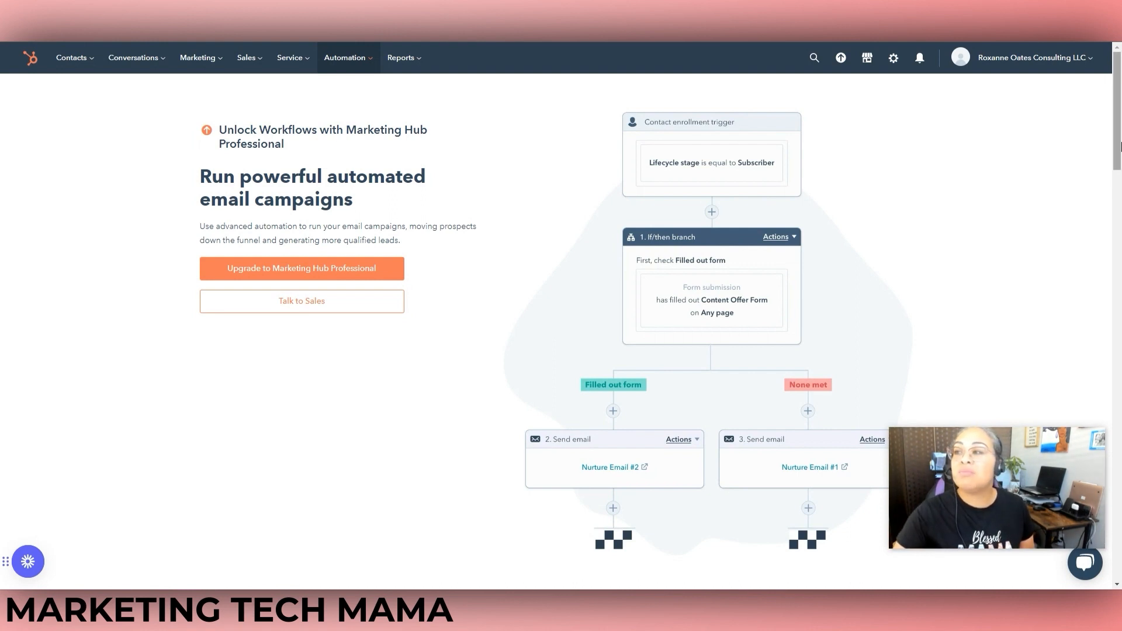
scroll(964, 176, "down", 3)
scroll(1017, 152, "up", 3)
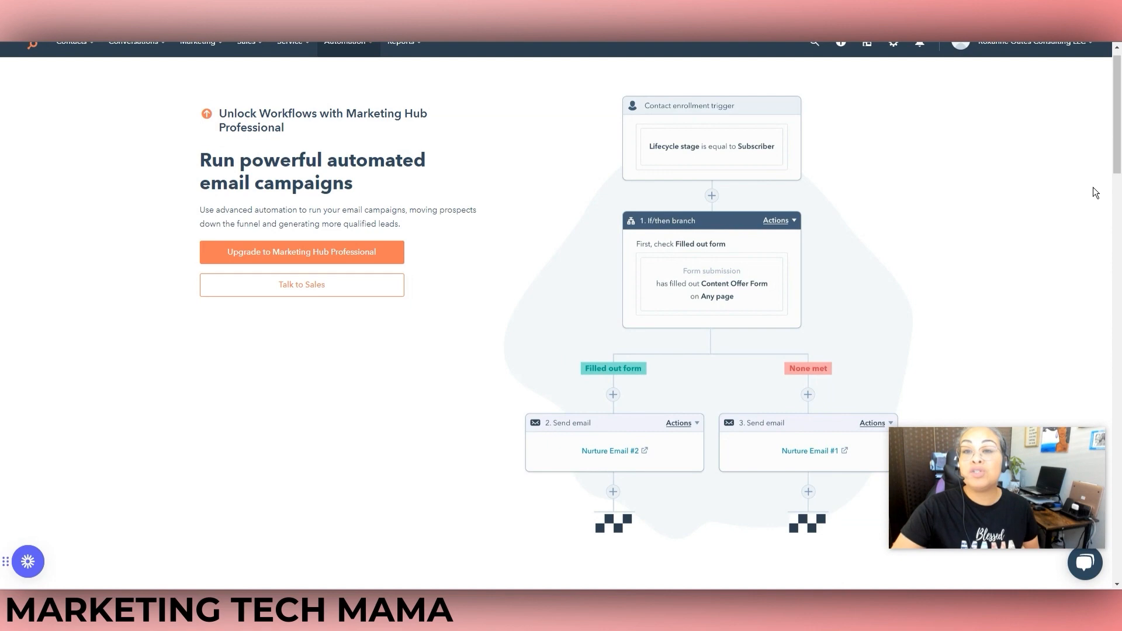
left_click_drag(1117, 162, 1120, 130)
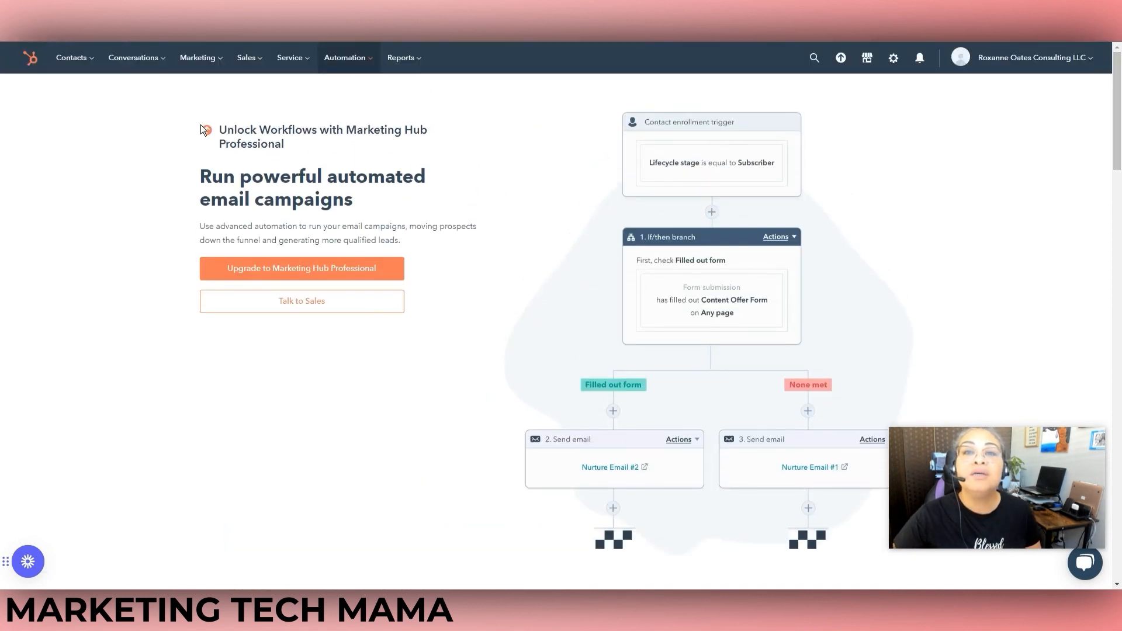
Open the record of the first sample contact in the contacts list and look over its properties
left_click(90, 63)
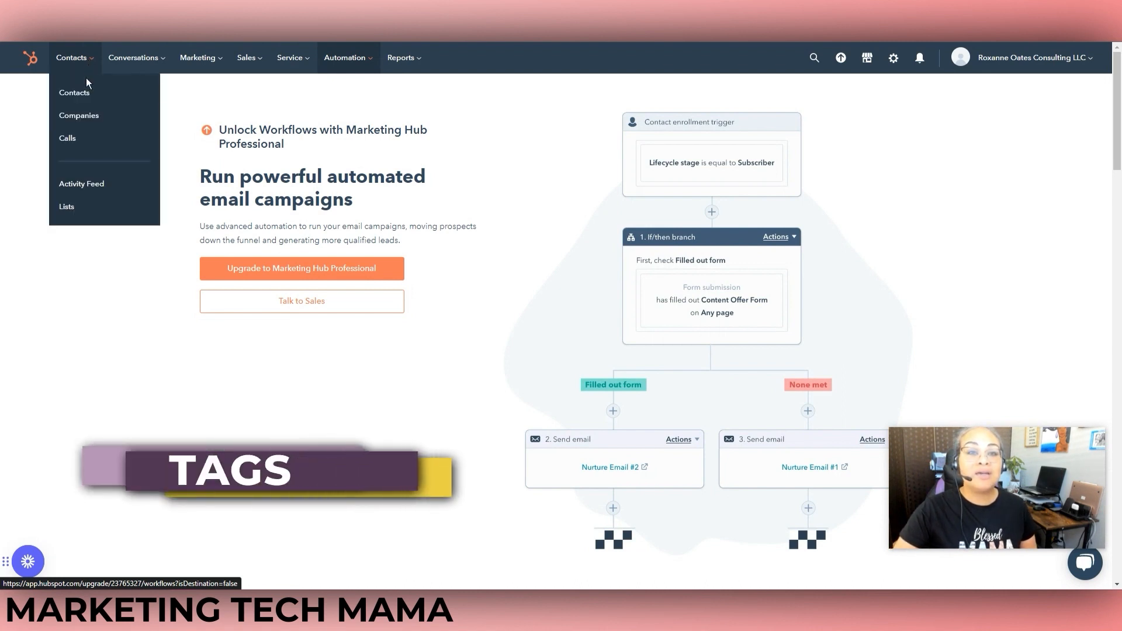
left_click(84, 95)
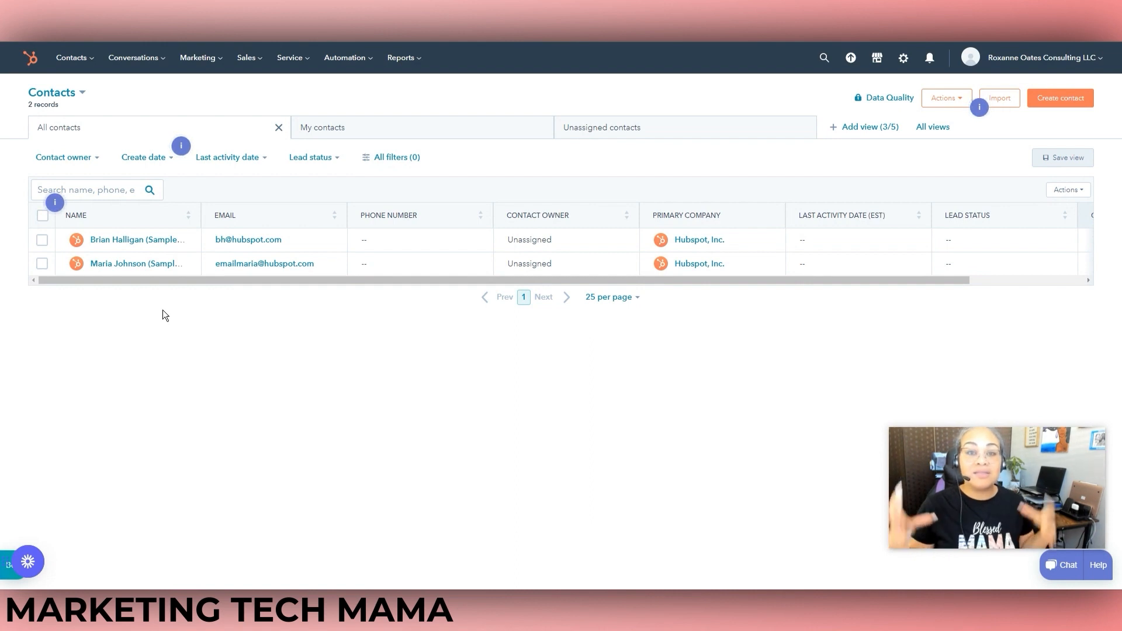
left_click(104, 242)
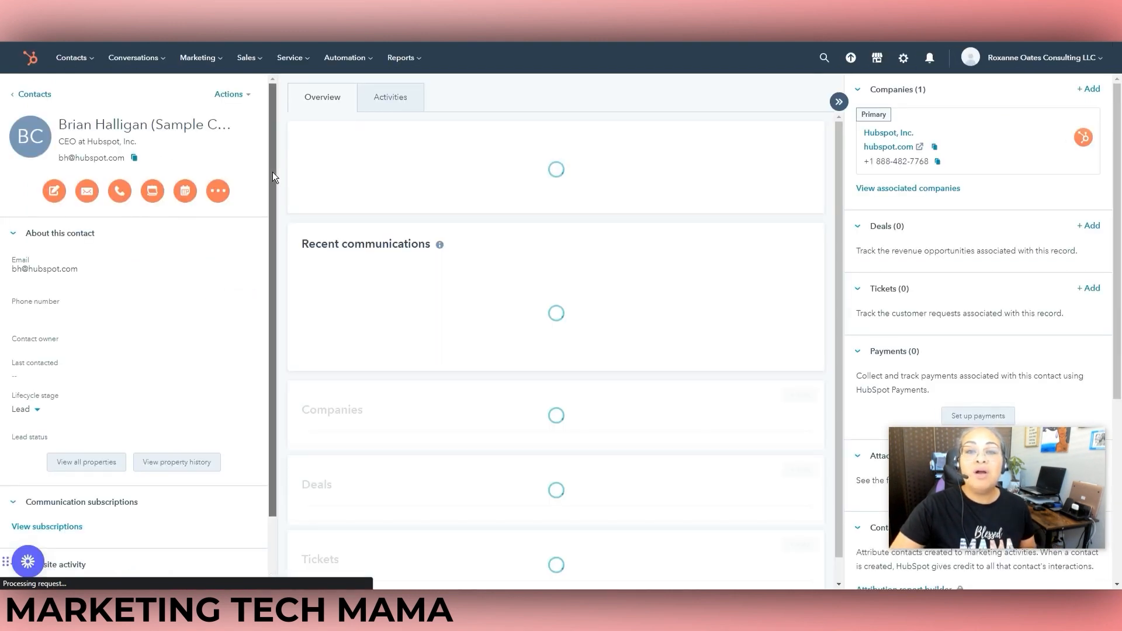
scroll(276, 213, "down", 2)
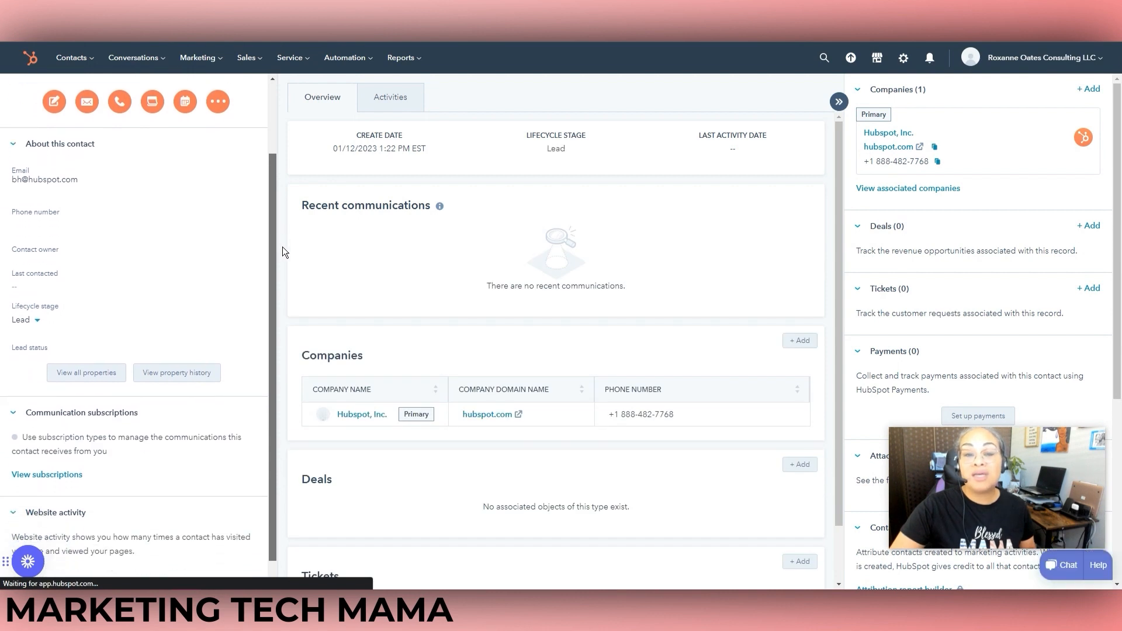
left_click_drag(282, 246, 282, 263)
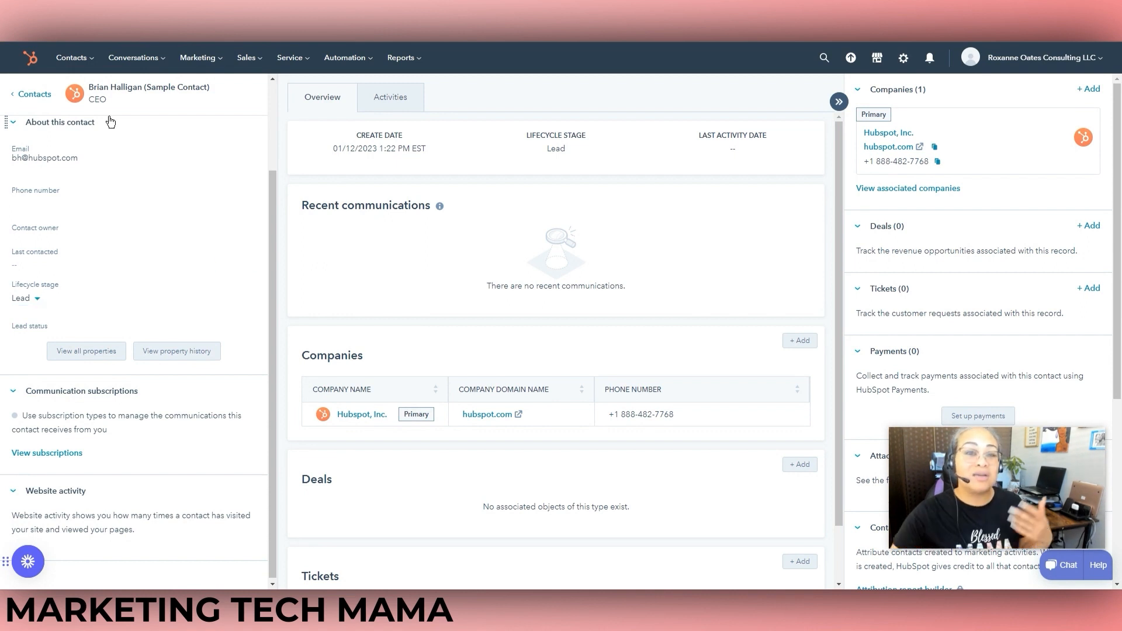
Examine the lifecycle stages available for the sample contact, leaving the stage unchanged
left_click(38, 302)
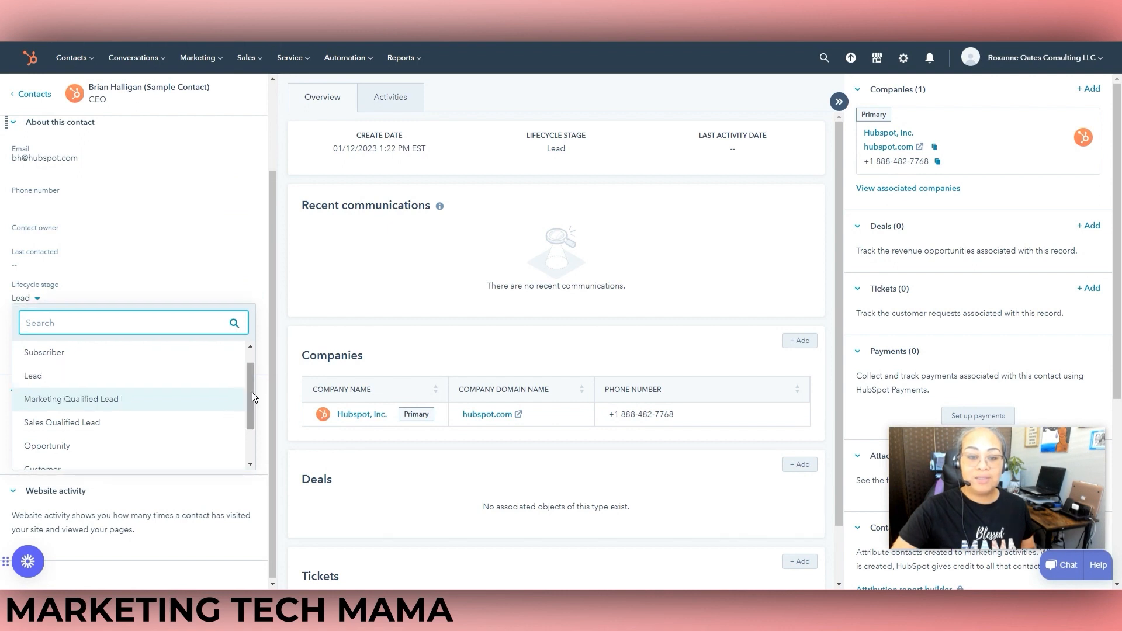
scroll(253, 403, "down", 2)
scroll(255, 385, "up", 3)
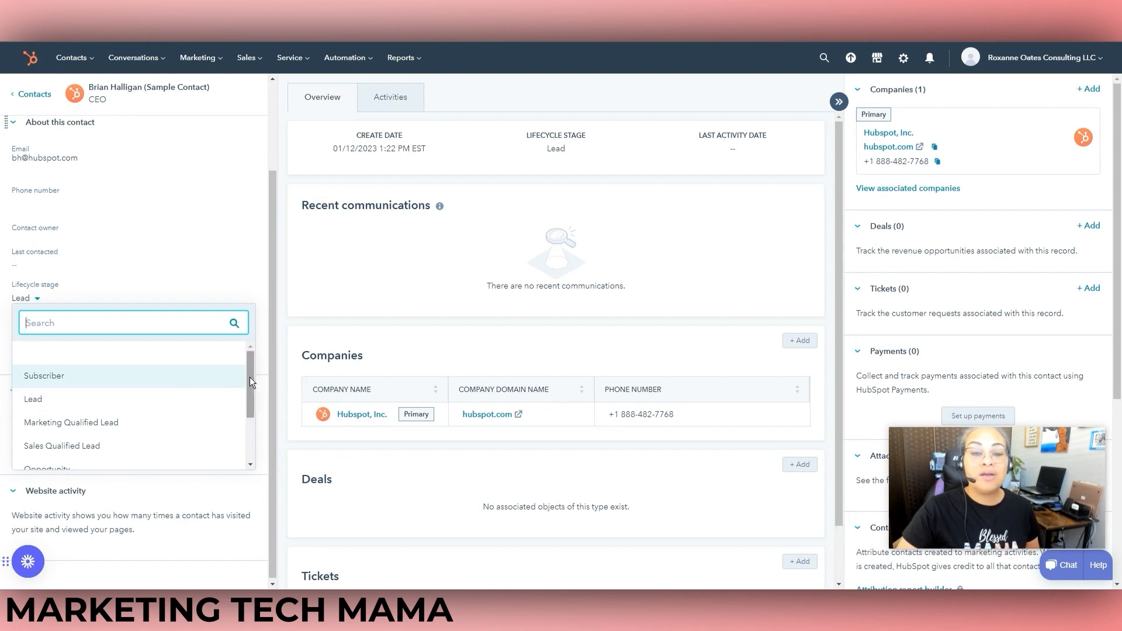
left_click_drag(250, 377, 250, 402)
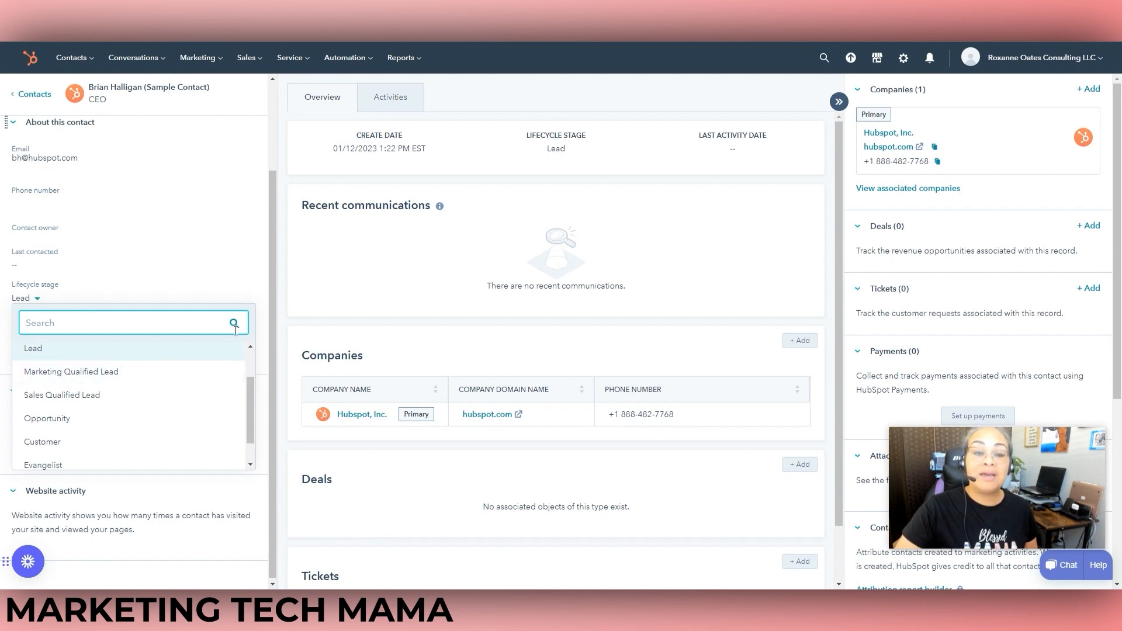
left_click(266, 363)
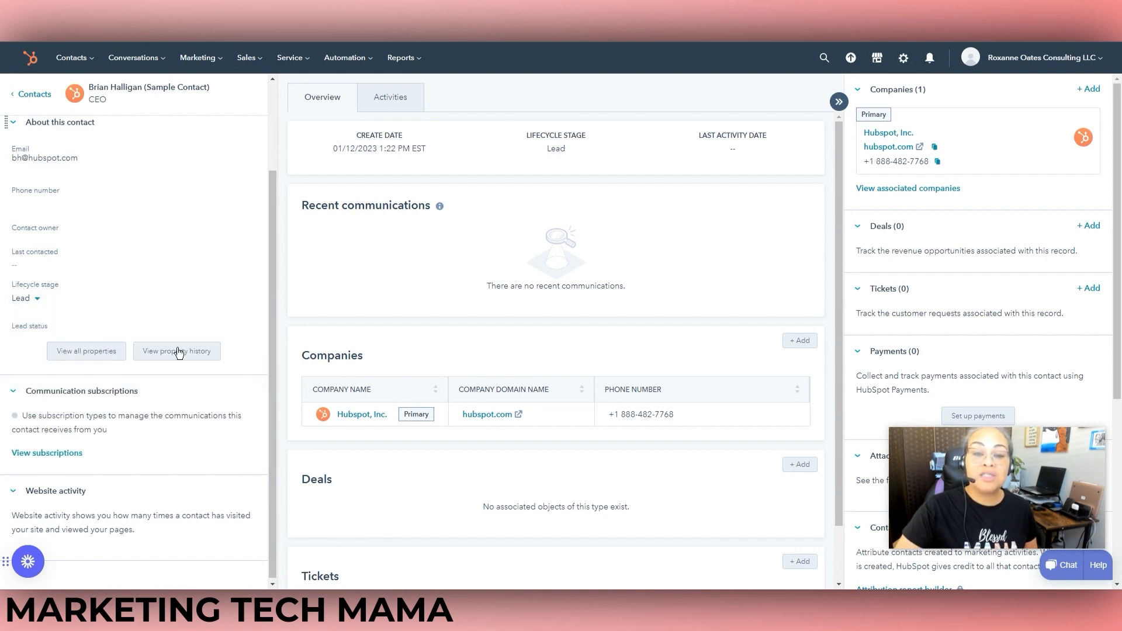
Review the contact's lead status options and open the details of its Lifecycle stage property
left_click(21, 335)
left_click_drag(251, 429, 265, 374)
left_click(264, 358)
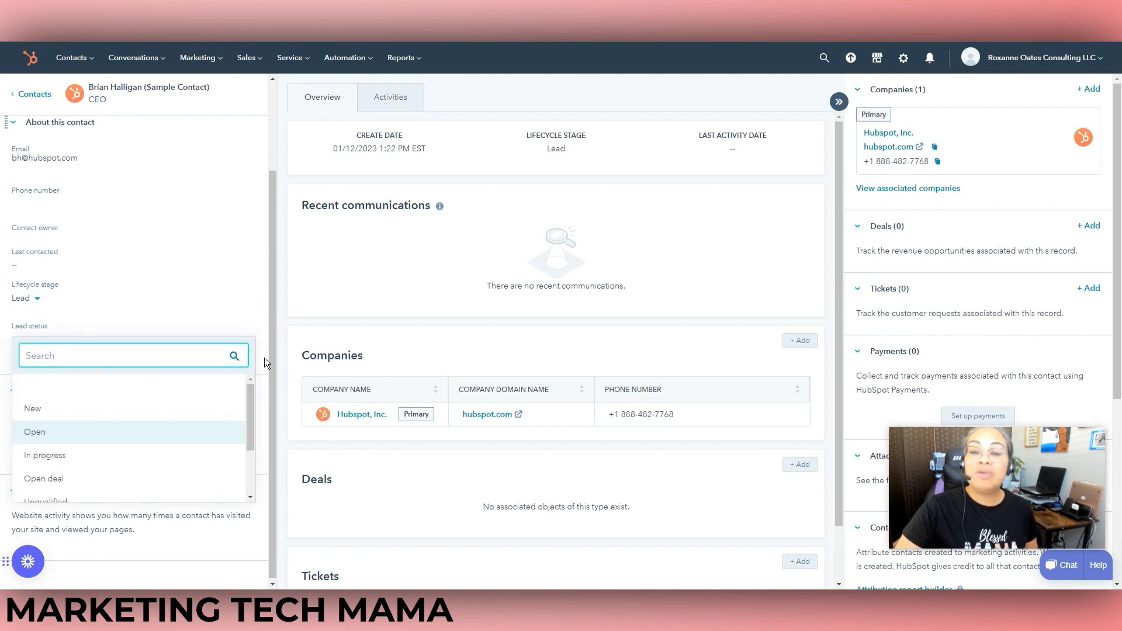
left_click(33, 299)
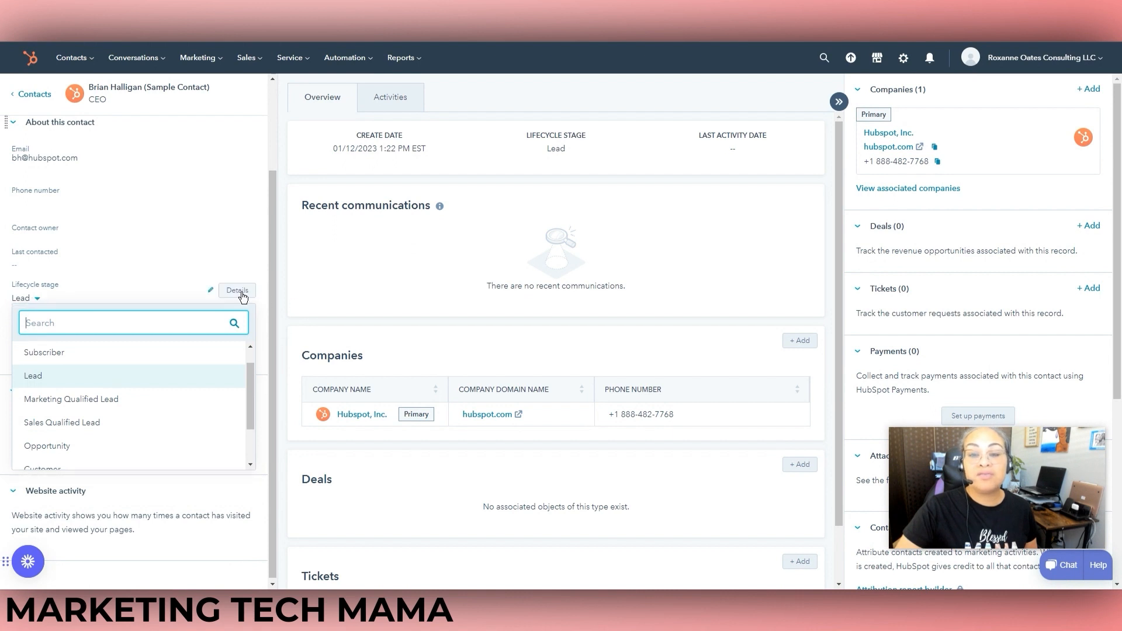
left_click(238, 290)
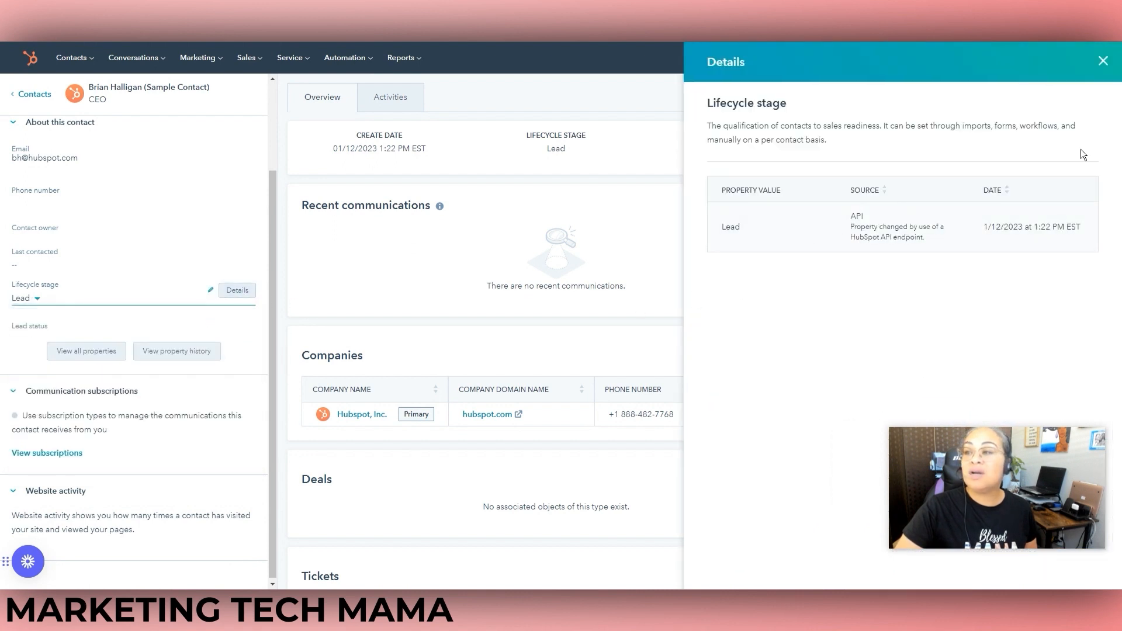
Close the Lifecycle stage details and open the Analytics Tools page to see which analytics features are offered
left_click(1103, 61)
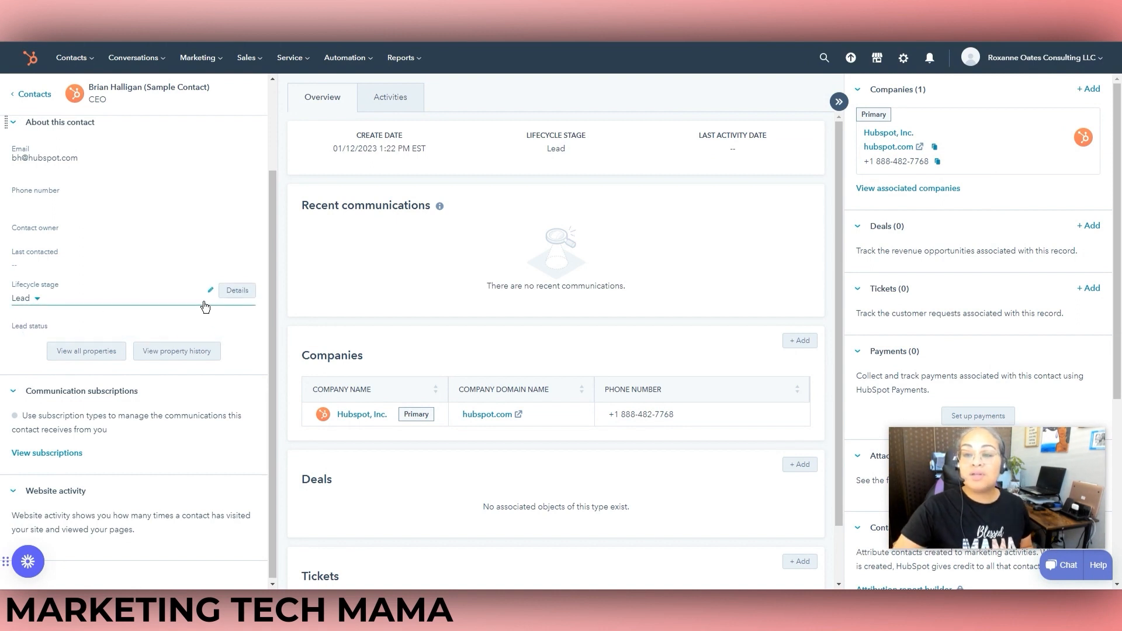
scroll(269, 272, "up", 3)
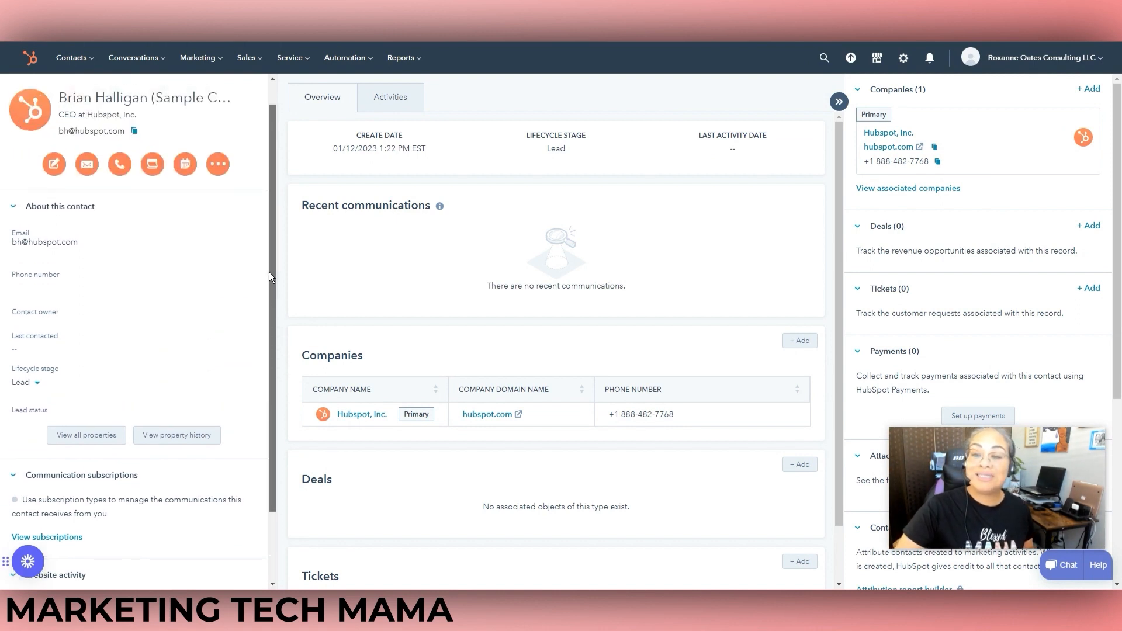
left_click(416, 61)
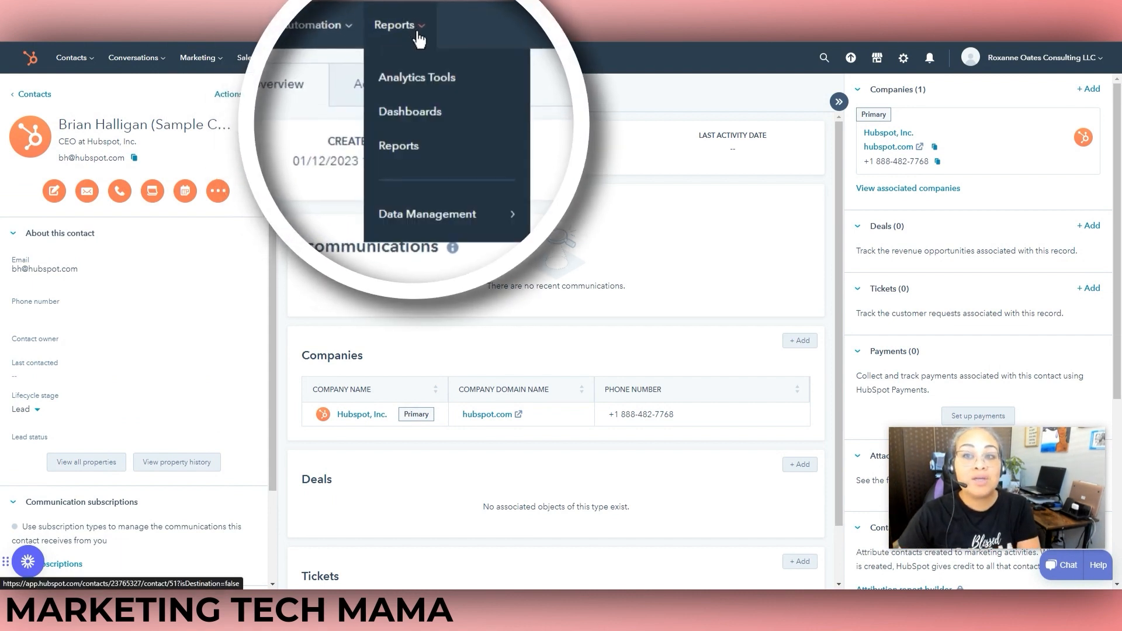
left_click(438, 80)
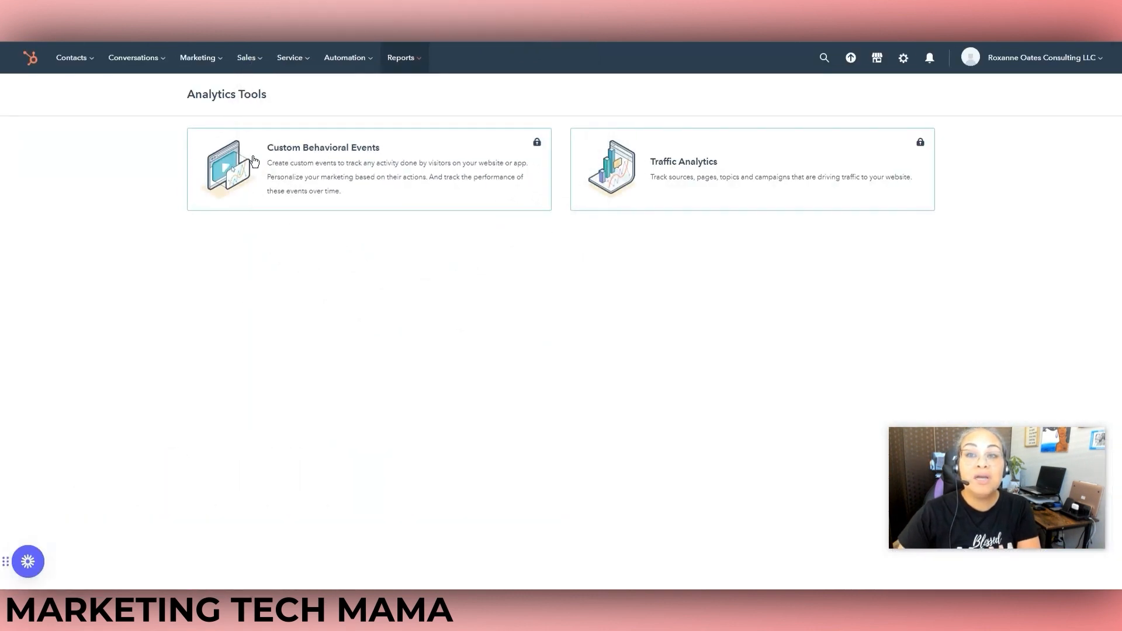
Open the Reports list and look over the saved reports and report categories
mouse_move(419, 64)
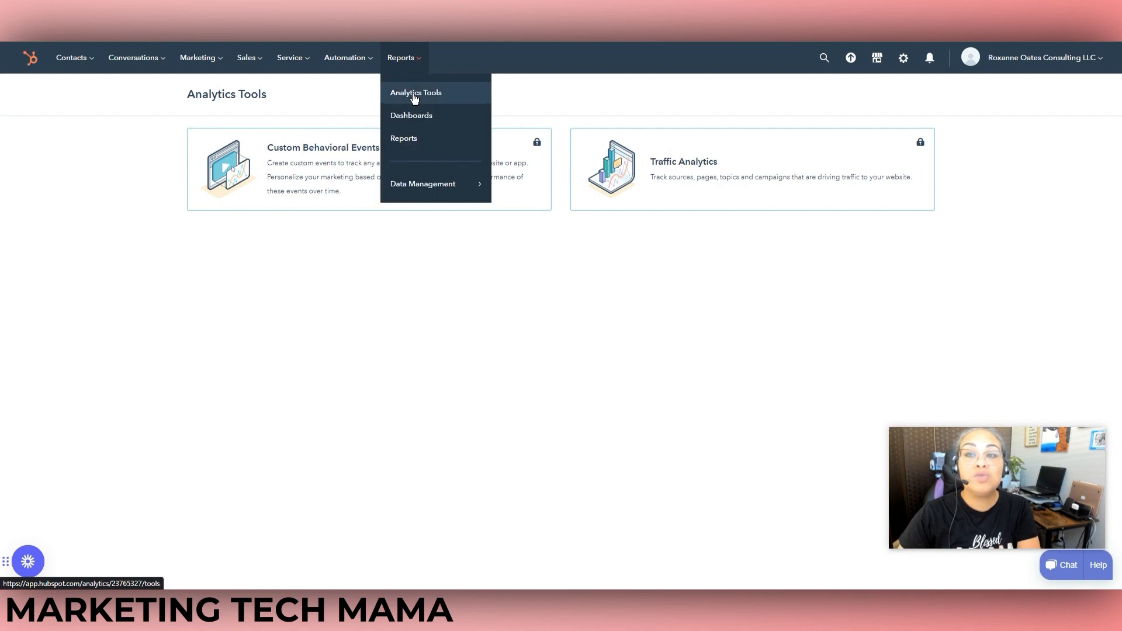
left_click(413, 141)
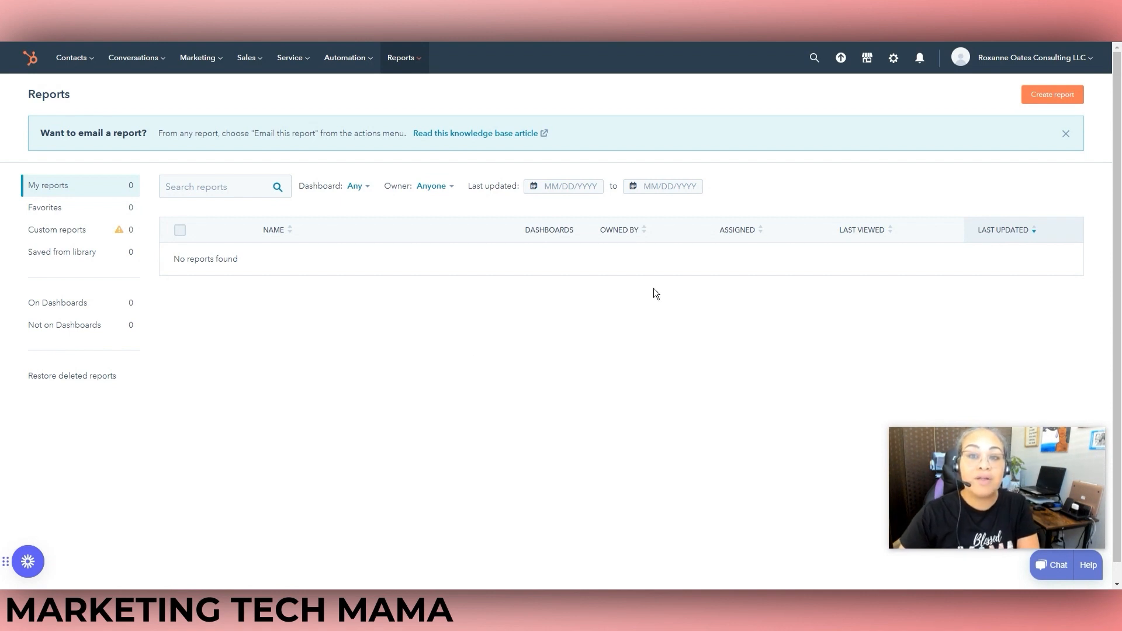
Open the Landing Pages section of the marketing tools and look over its introductory page and upgrade offer
left_click(199, 57)
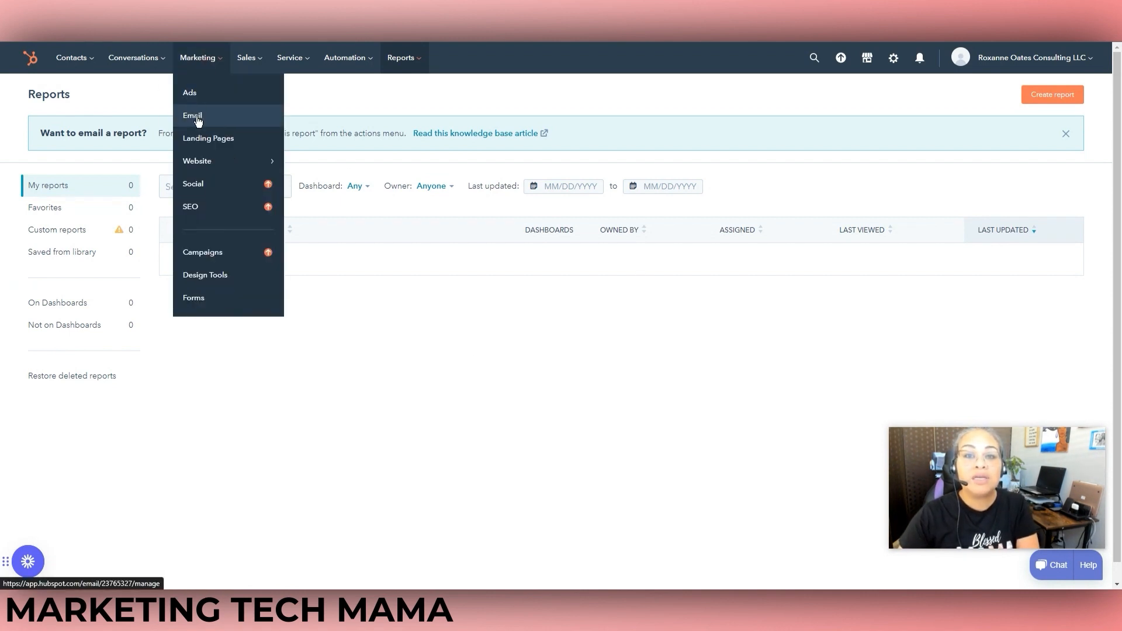
left_click(188, 116)
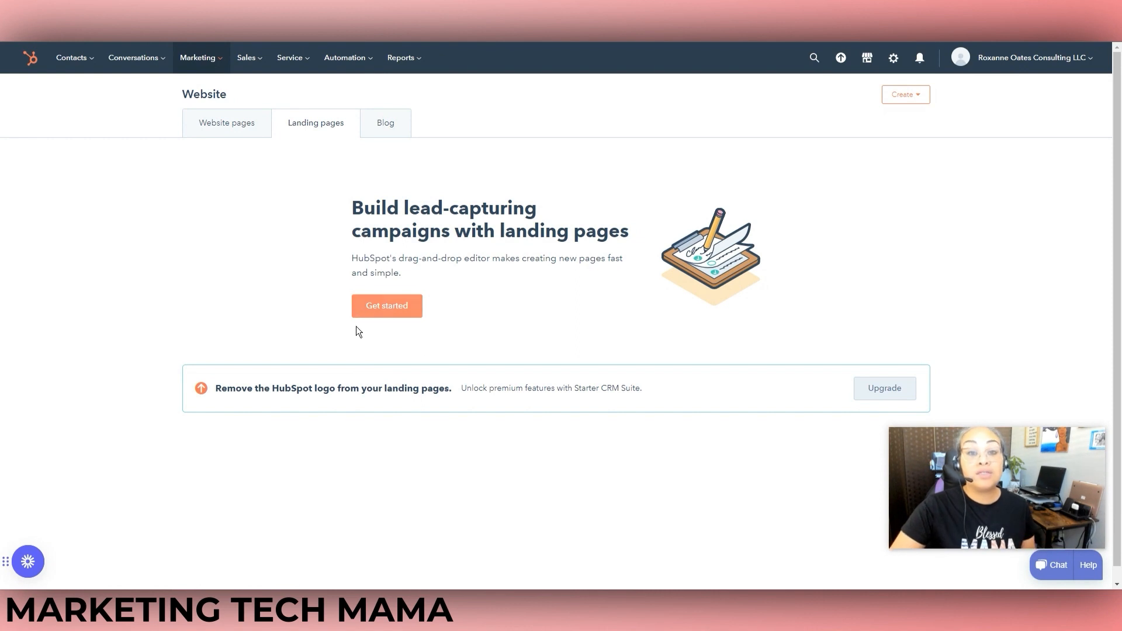
scroll(521, 335, "down", 1)
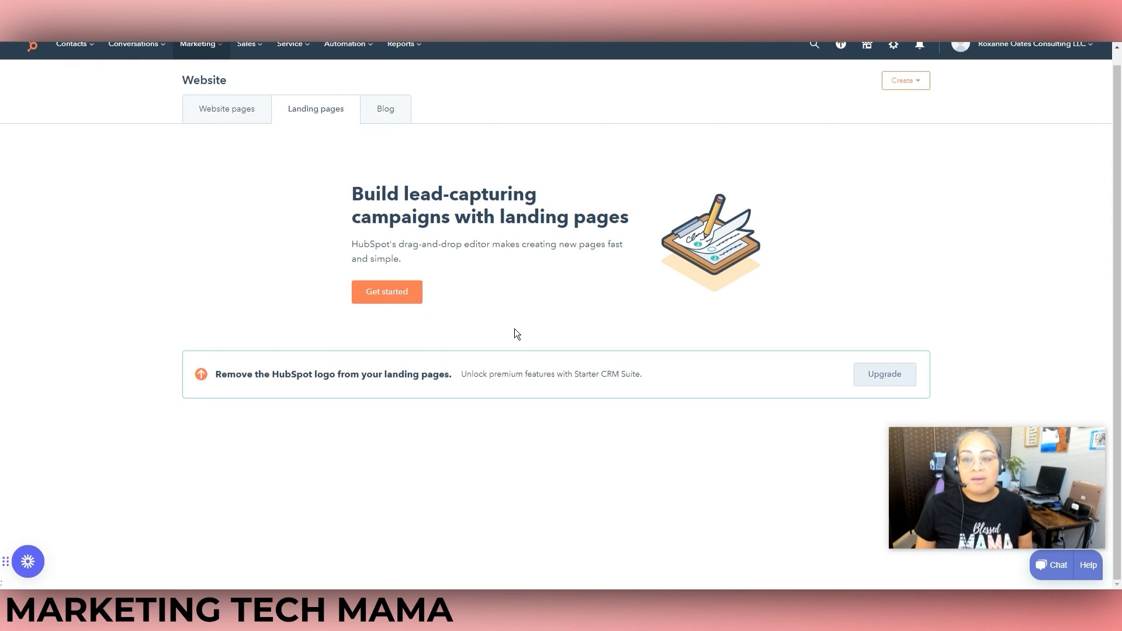
scroll(514, 316, "up", 1)
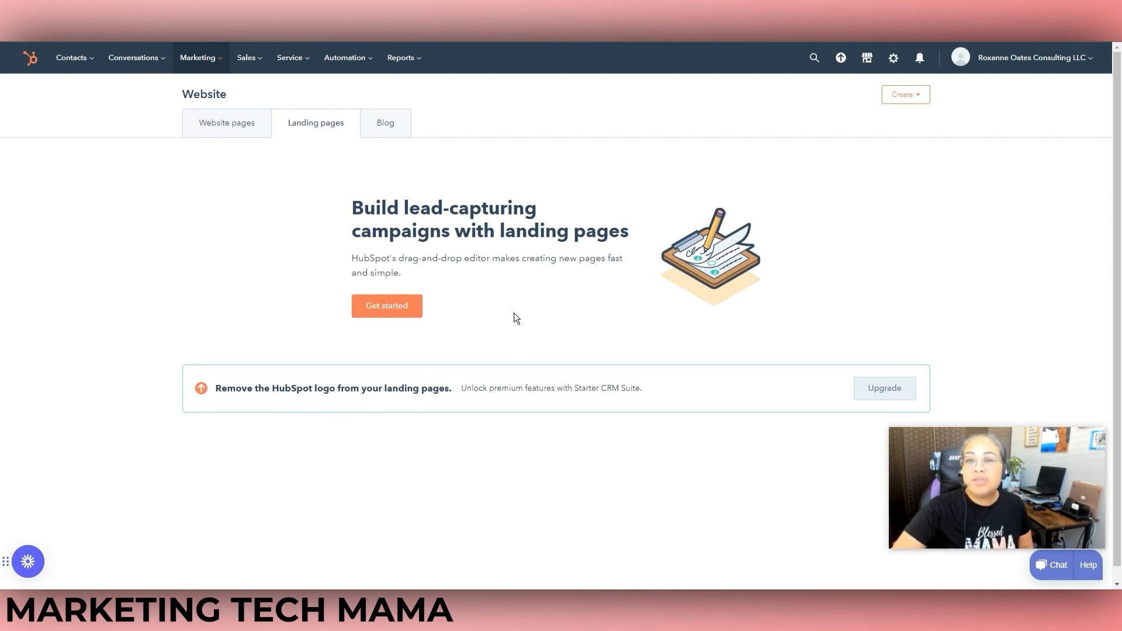
Open the marketing Forms list and review the views, submission rate and submissions of the published form
left_click(221, 59)
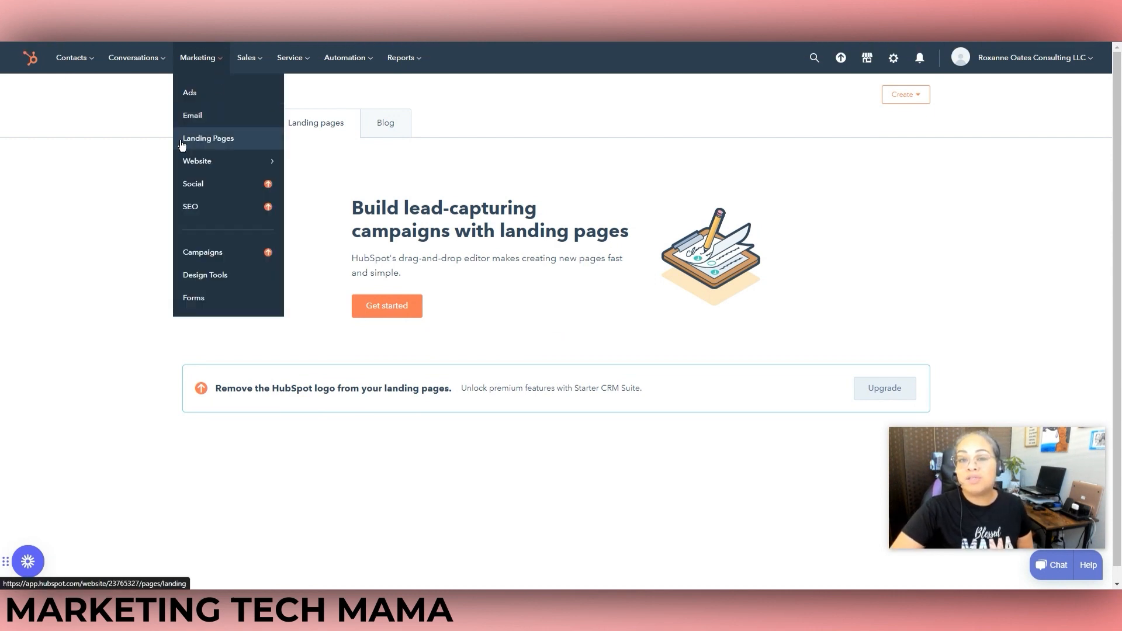
left_click(226, 277)
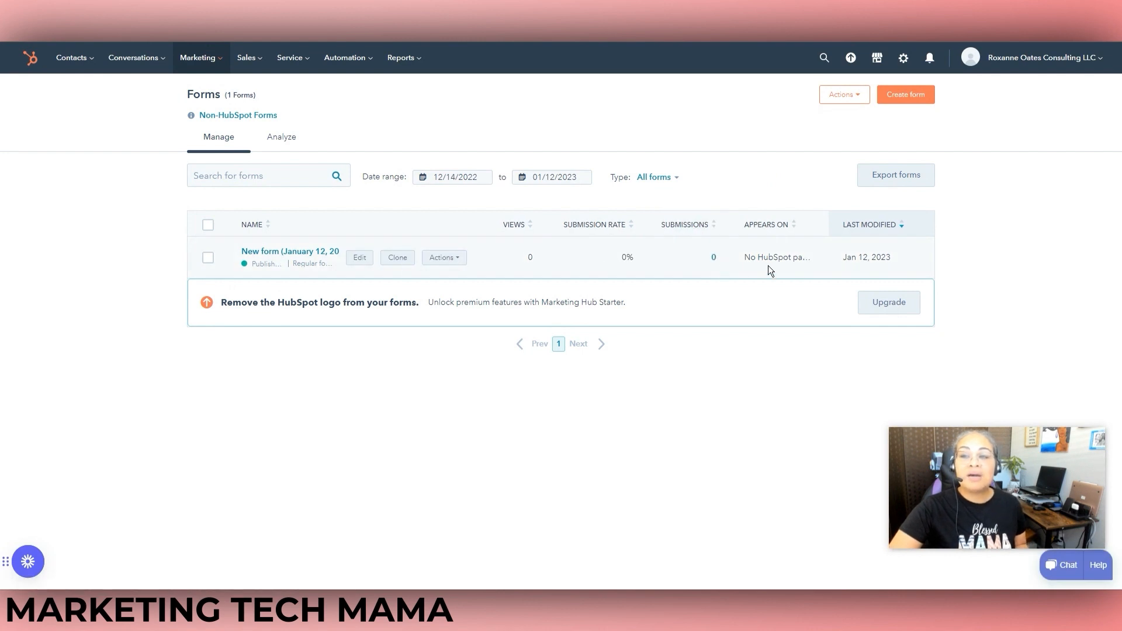
left_click(220, 63)
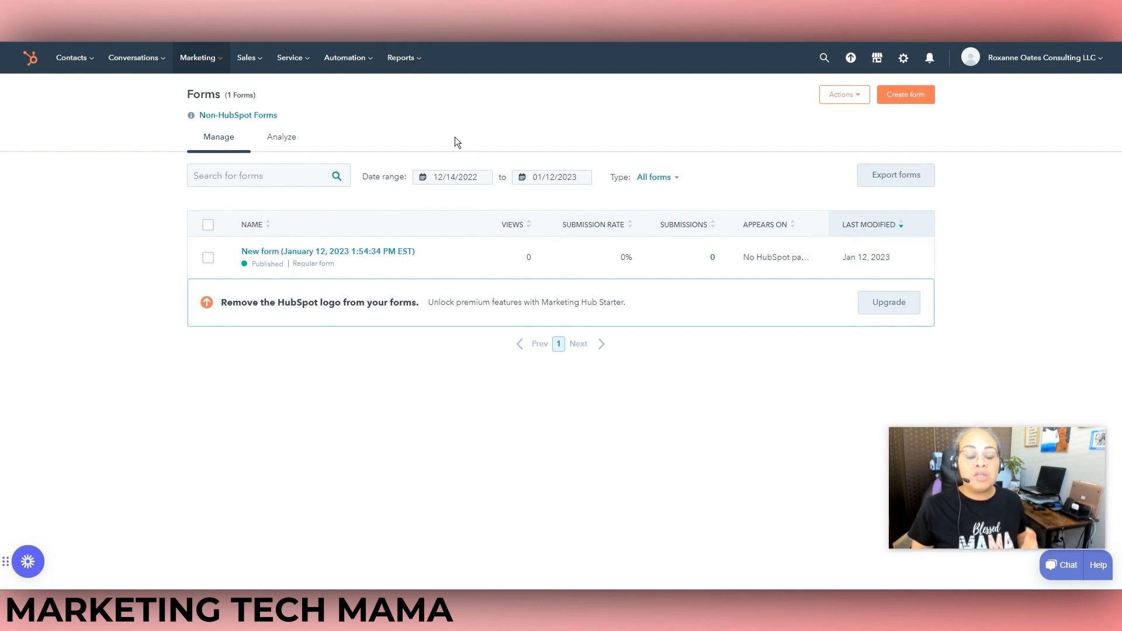
left_click(225, 62)
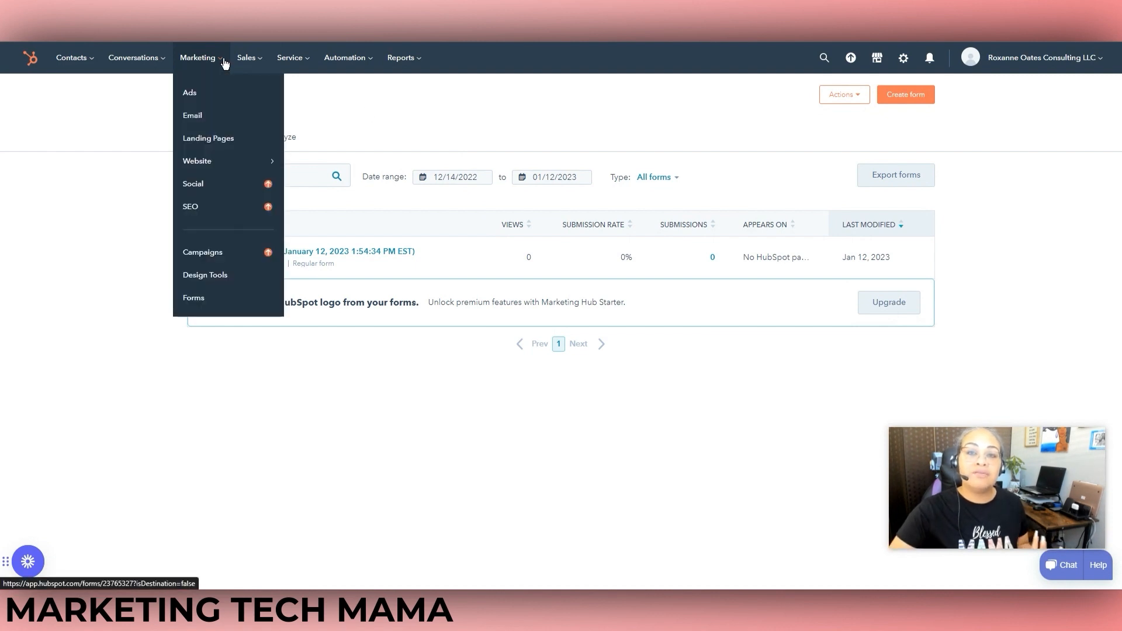
left_click(512, 100)
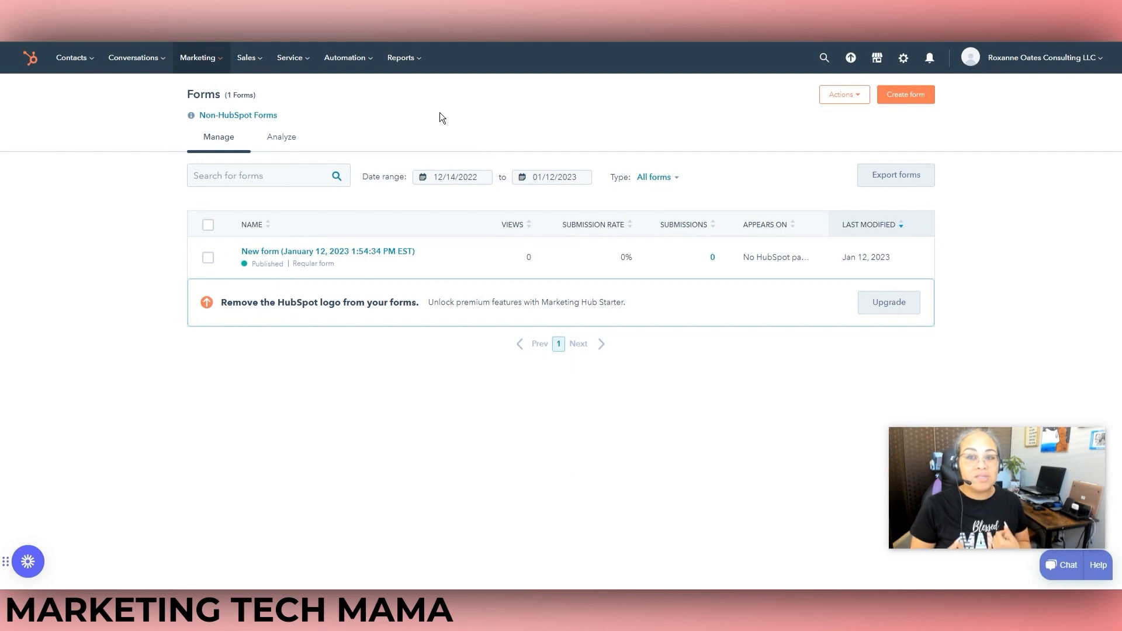